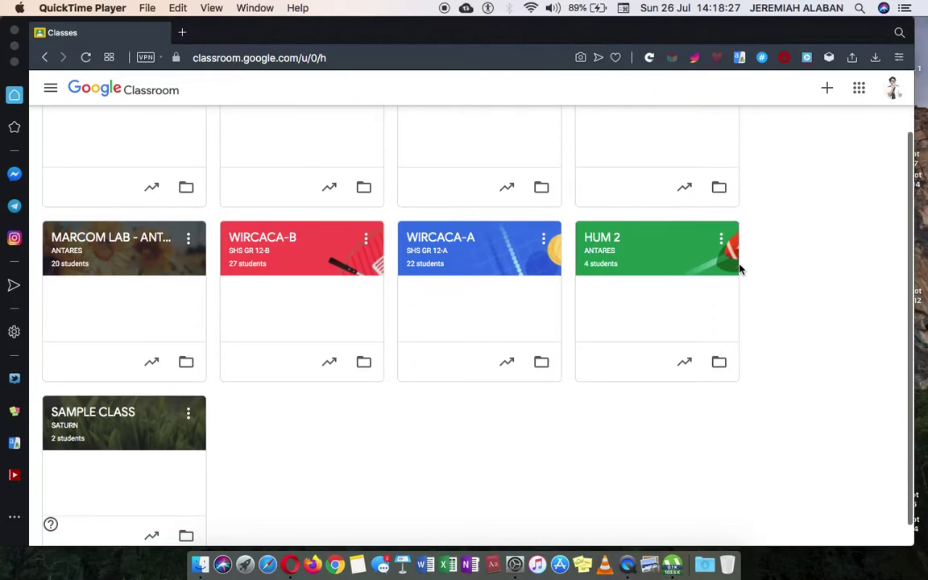
Start a new quiz assignment in the classwork of the MARCOM LAB - POLARIS class.
{"action": "scroll", "coordinate": [739, 270], "scroll_direction": "up", "scroll_amount": 2}
{"action": "scroll", "coordinate": [739, 270], "scroll_direction": "up", "scroll_amount": 2}
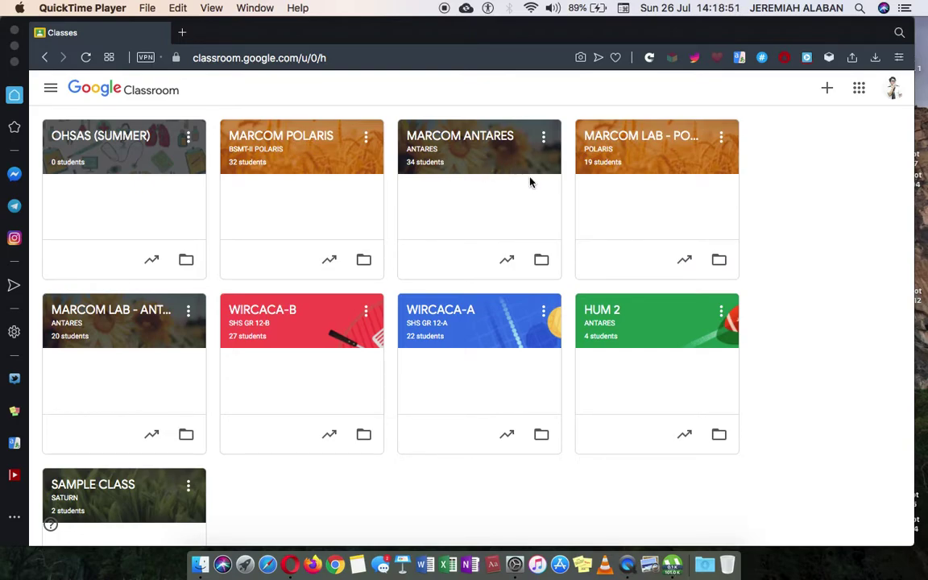
{"action": "left_click", "coordinate": [610, 142]}
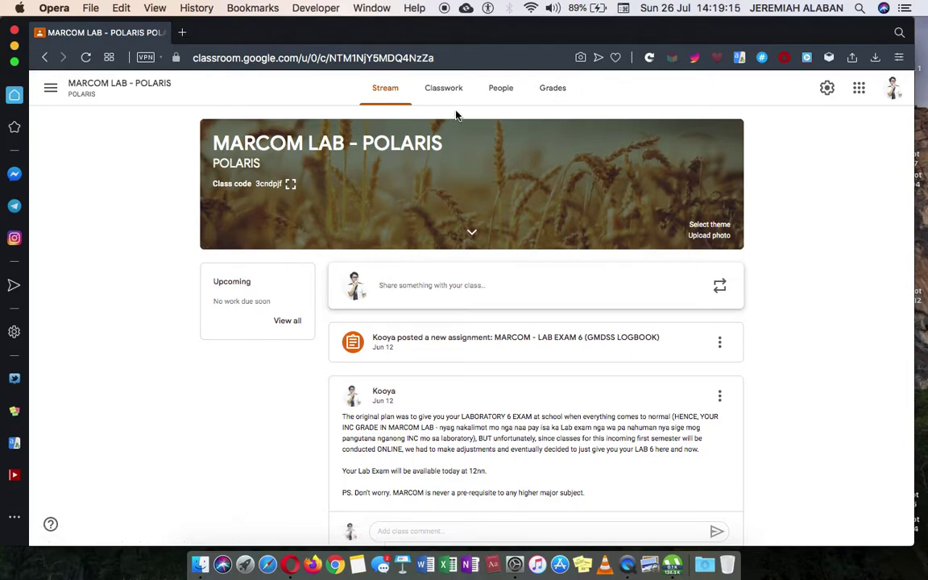
{"action": "left_click", "coordinate": [444, 89]}
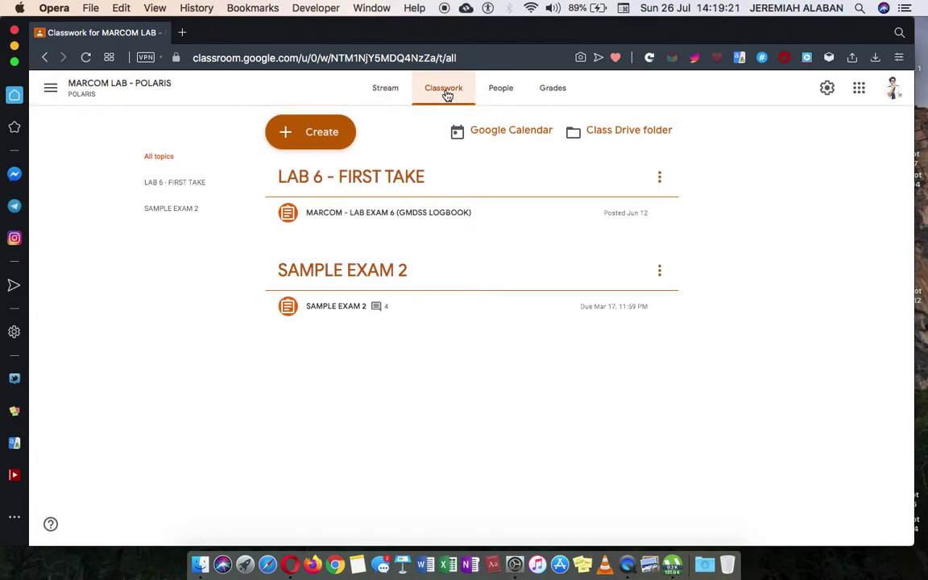
{"action": "left_click", "coordinate": [309, 137]}
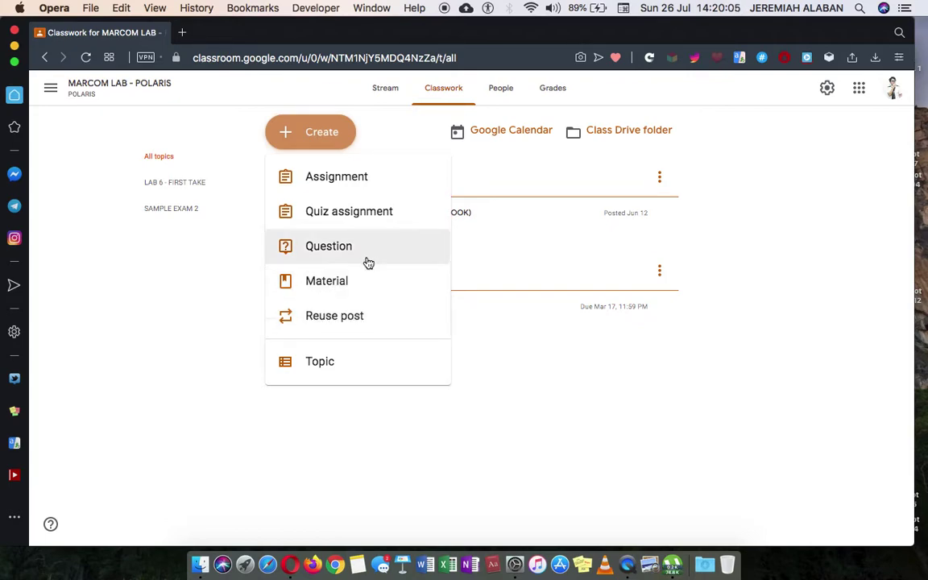
{"action": "left_click", "coordinate": [338, 222]}
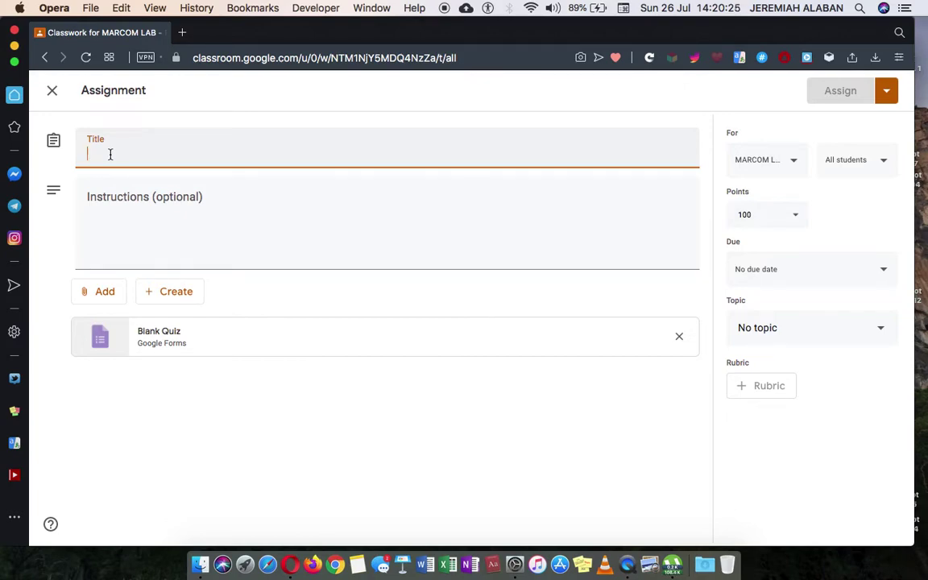
Title the assignment "ENGLISH PERIODICAL TEST" and enter the instructions "Please answer the following questions.".
{"action": "type", "text": "ENGLISH P."}
{"action": "key", "text": "BackSpace"}
{"action": "key", "text": "BackSpace"}
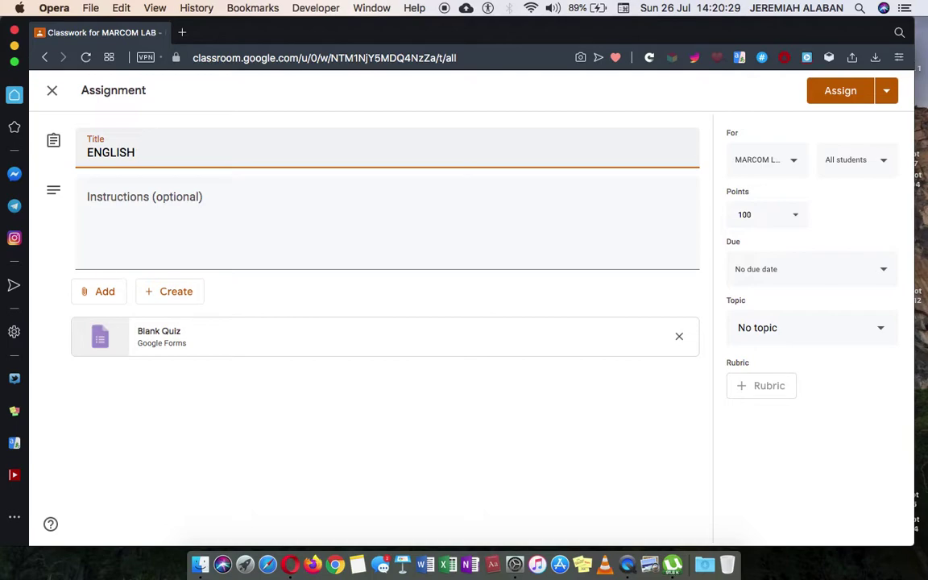
{"action": "type", "text": "PERIDO"}
{"action": "key", "text": "BackSpace"}
{"action": "type", "text": "ODICAL TEST"}
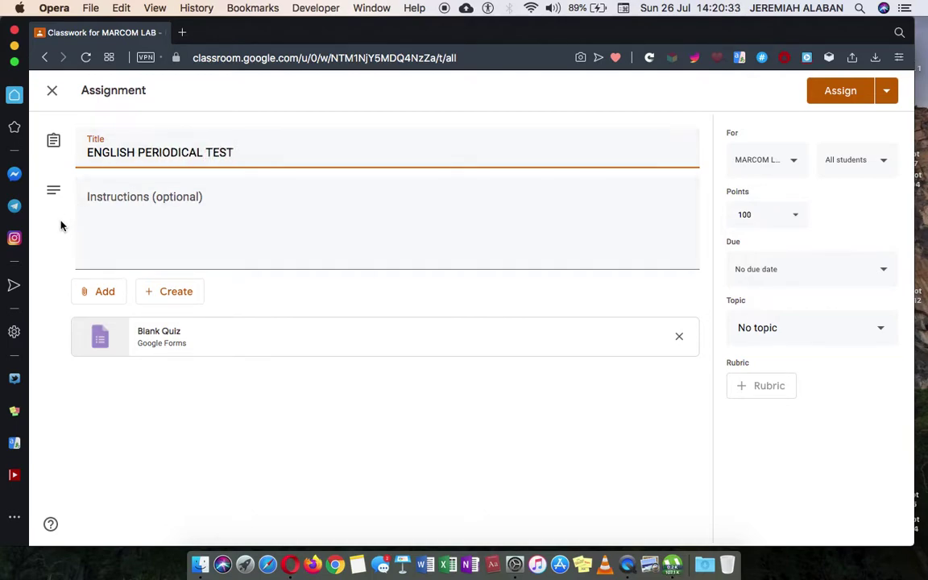
{"action": "left_click", "coordinate": [109, 206]}
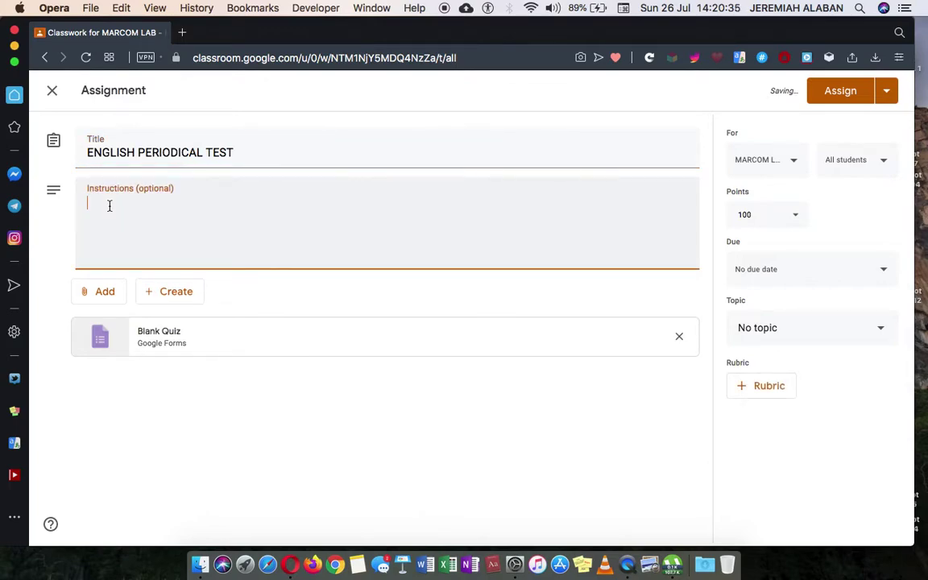
{"action": "type", "text": "Please answer the following questions."}
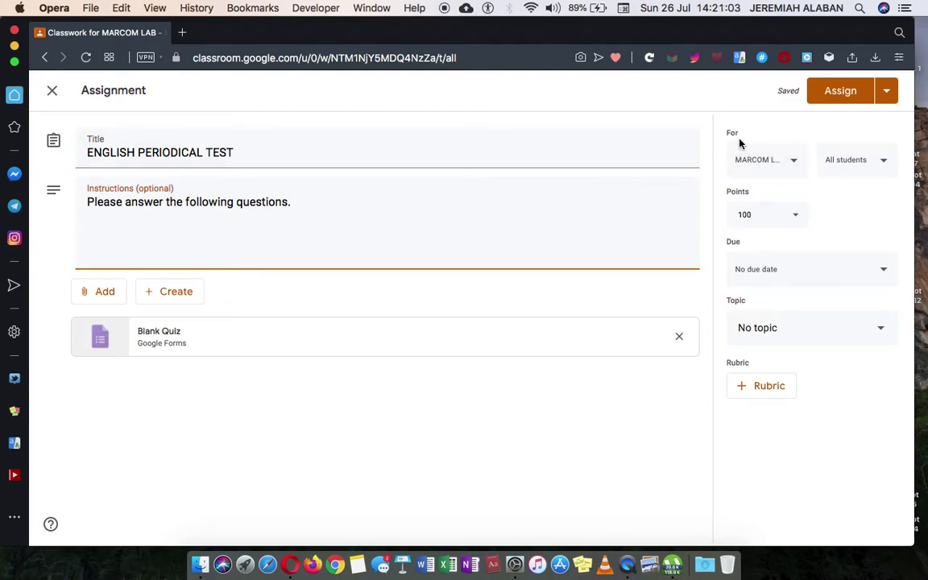
Add all the other listed classes, from OHSAS (SUMMER) to SAMPLE CLASS, as recipients of the assignment.
{"action": "left_click", "coordinate": [794, 163]}
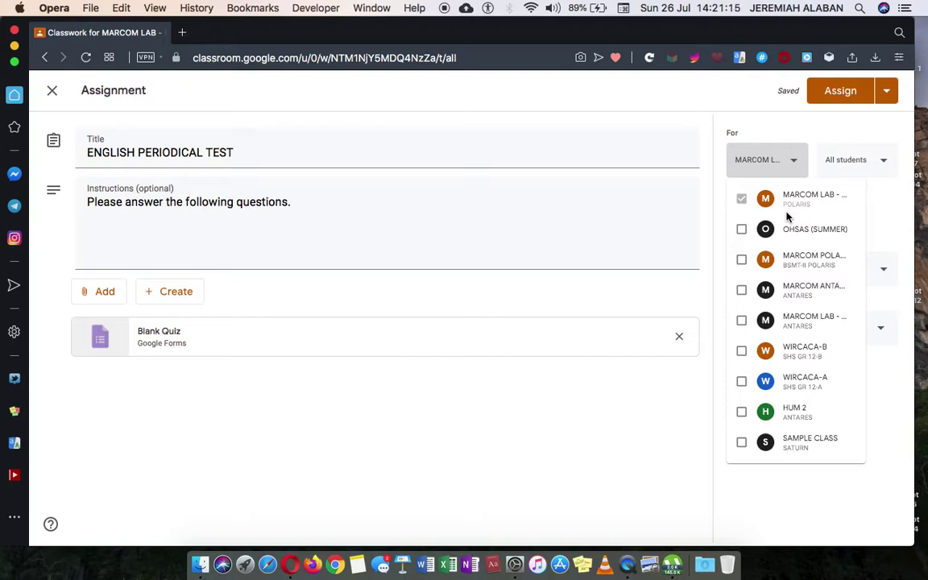
{"action": "left_click", "coordinate": [742, 230]}
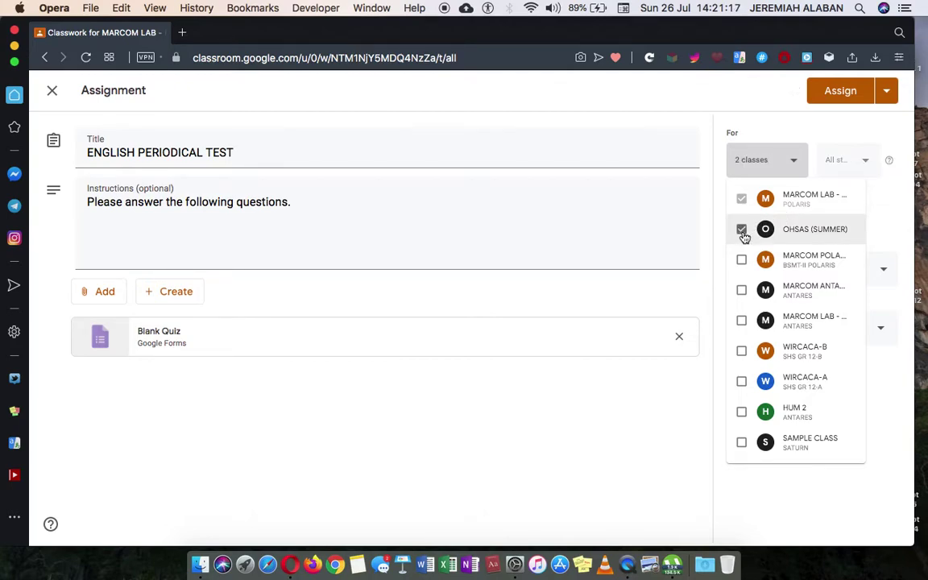
{"action": "left_click", "coordinate": [741, 261]}
{"action": "left_click", "coordinate": [742, 290]}
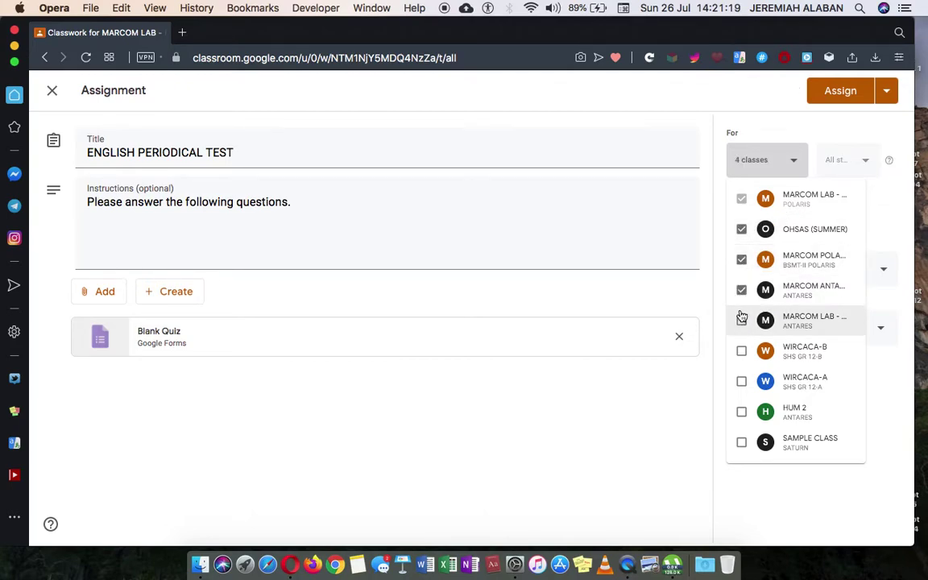
{"action": "left_click", "coordinate": [741, 351]}
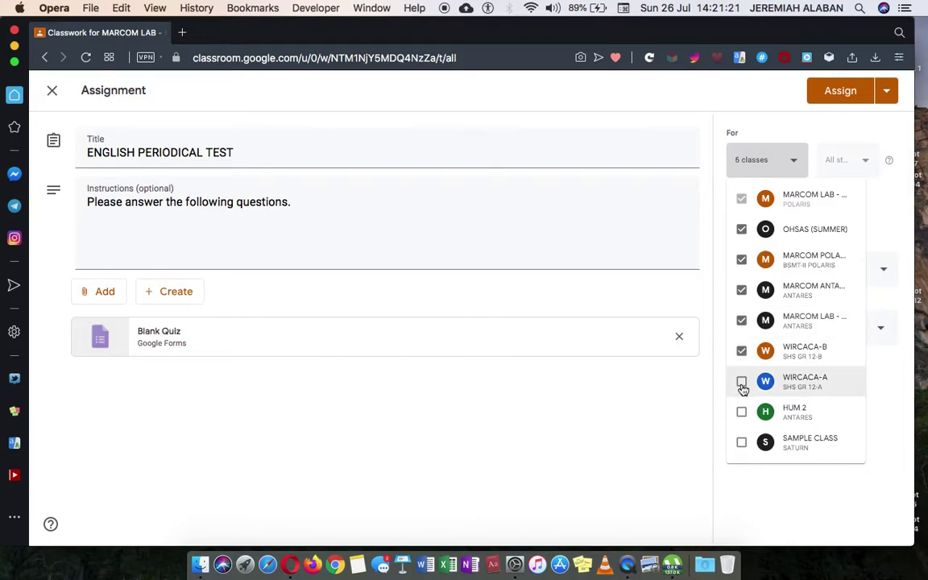
{"action": "left_click", "coordinate": [741, 412]}
{"action": "left_click", "coordinate": [742, 442]}
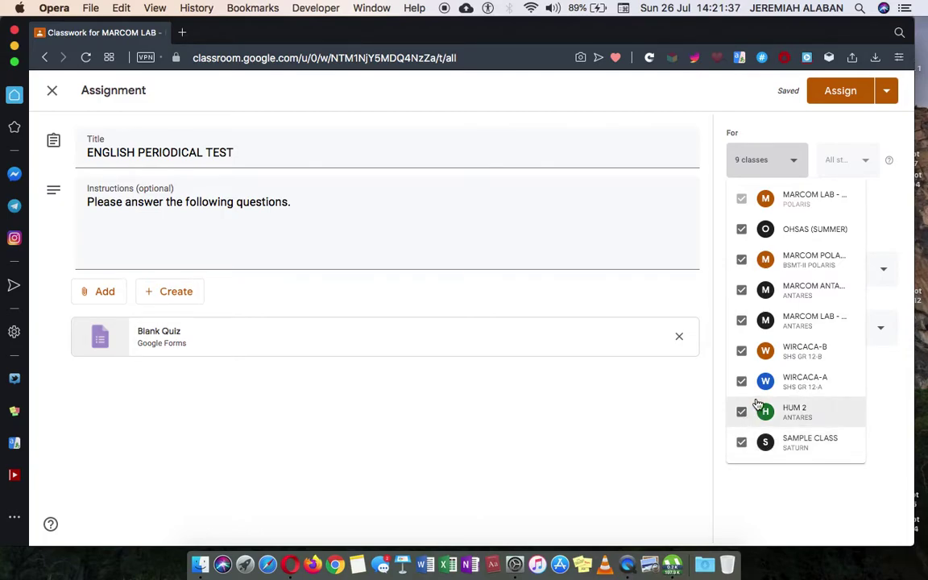
Deselect every additional class so the assignment goes only to MARCOM LAB - POLARIS.
{"action": "left_click", "coordinate": [741, 444]}
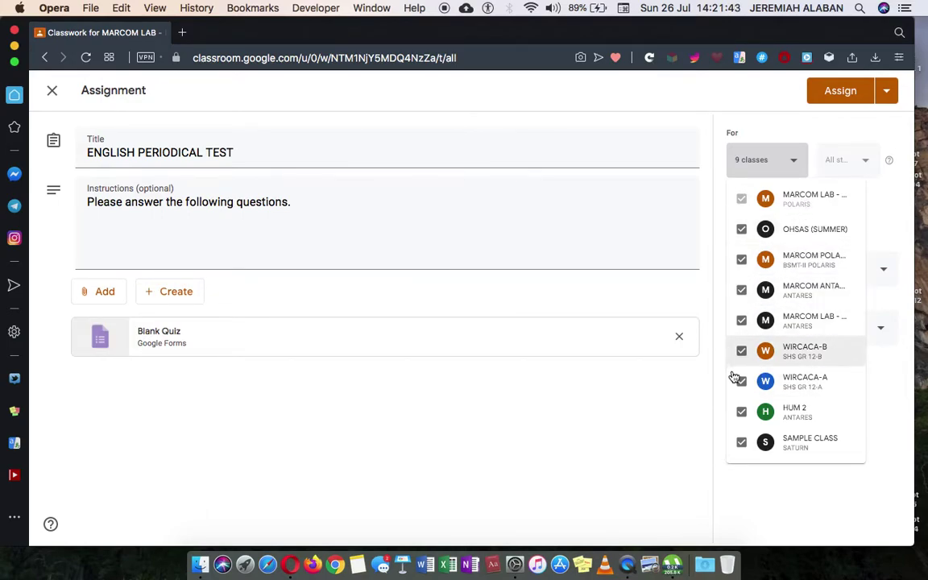
{"action": "left_click", "coordinate": [741, 442]}
{"action": "left_click", "coordinate": [742, 412]}
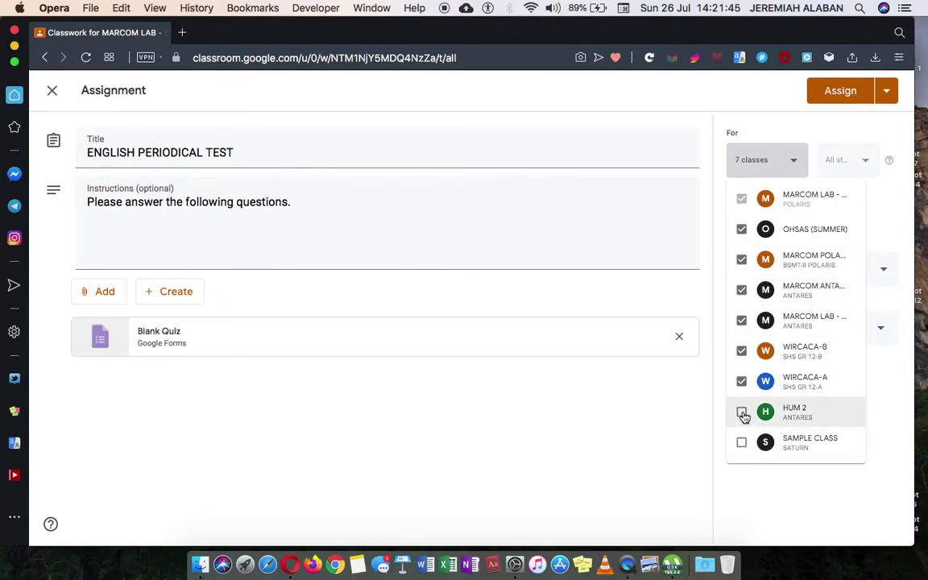
{"action": "left_click", "coordinate": [740, 382]}
{"action": "left_click", "coordinate": [742, 321]}
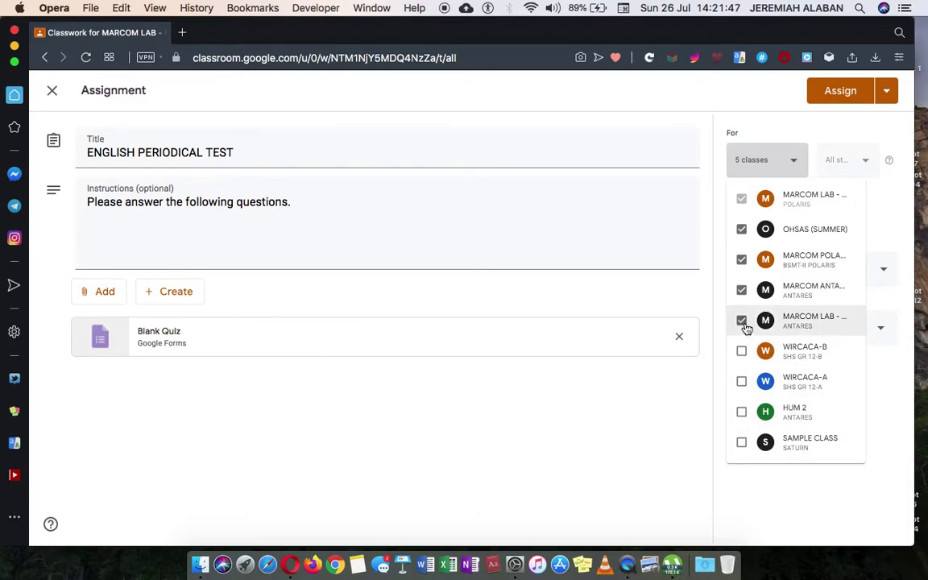
{"action": "left_click", "coordinate": [742, 290]}
{"action": "left_click", "coordinate": [741, 261]}
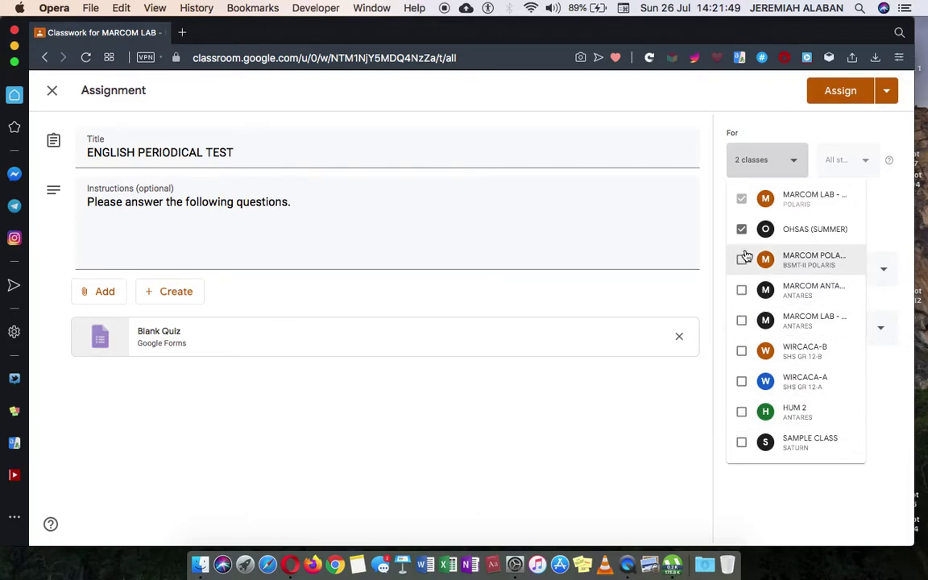
{"action": "left_click", "coordinate": [741, 229]}
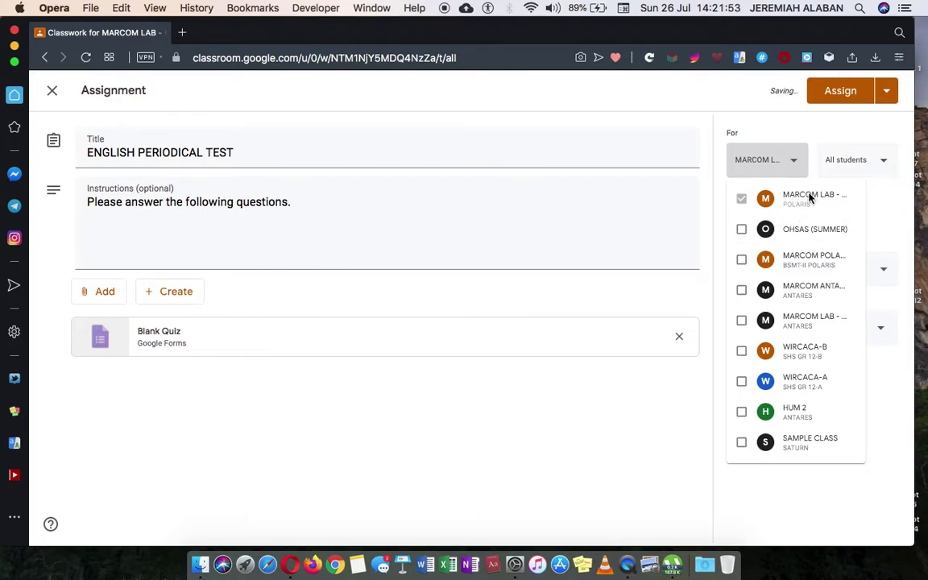
{"action": "left_click", "coordinate": [824, 128]}
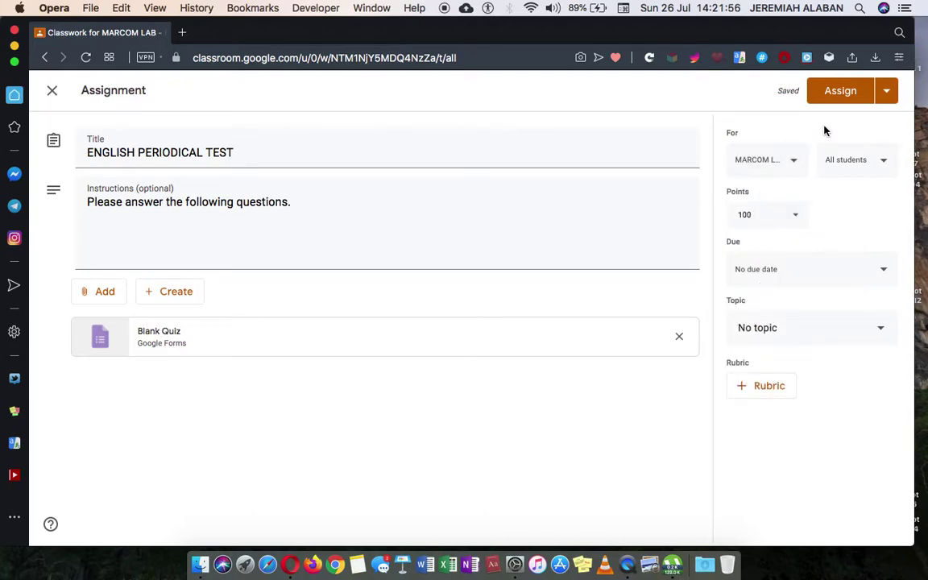
Try limiting the assignment to two individual students, and set the recipients back to all students.
{"action": "left_click", "coordinate": [881, 163]}
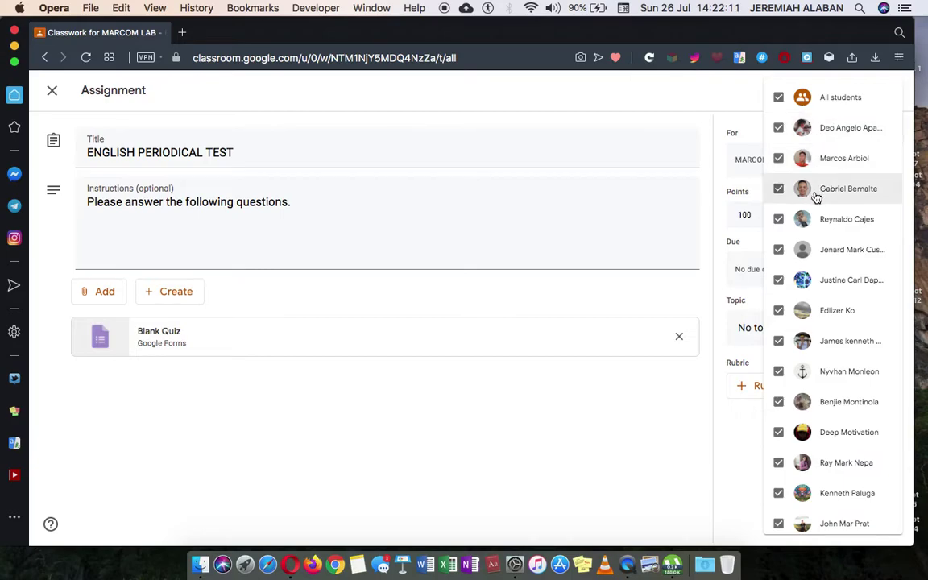
{"action": "left_click", "coordinate": [778, 97]}
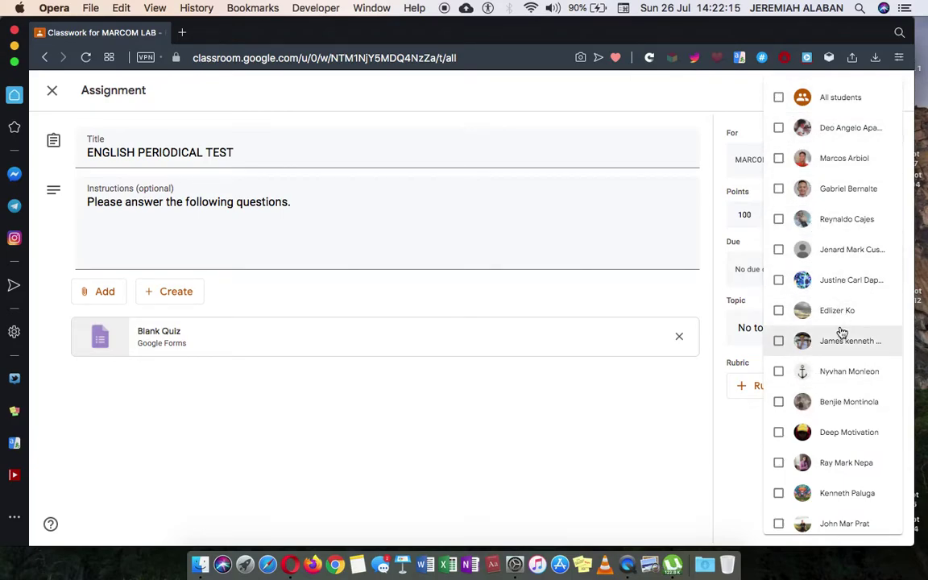
{"action": "scroll", "coordinate": [840, 330], "scroll_direction": "down", "scroll_amount": 5}
{"action": "scroll", "coordinate": [840, 330], "scroll_direction": "up", "scroll_amount": 5}
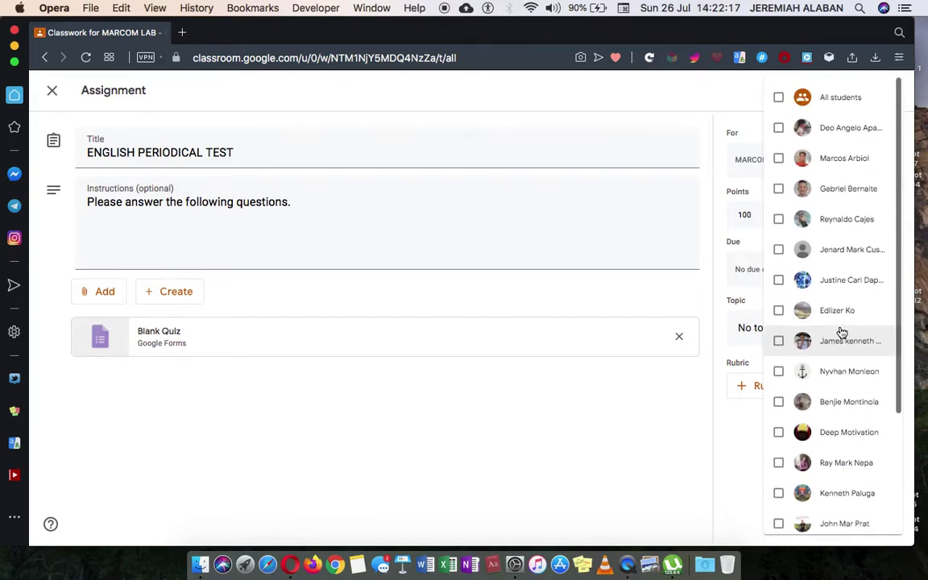
{"action": "left_click", "coordinate": [778, 129]}
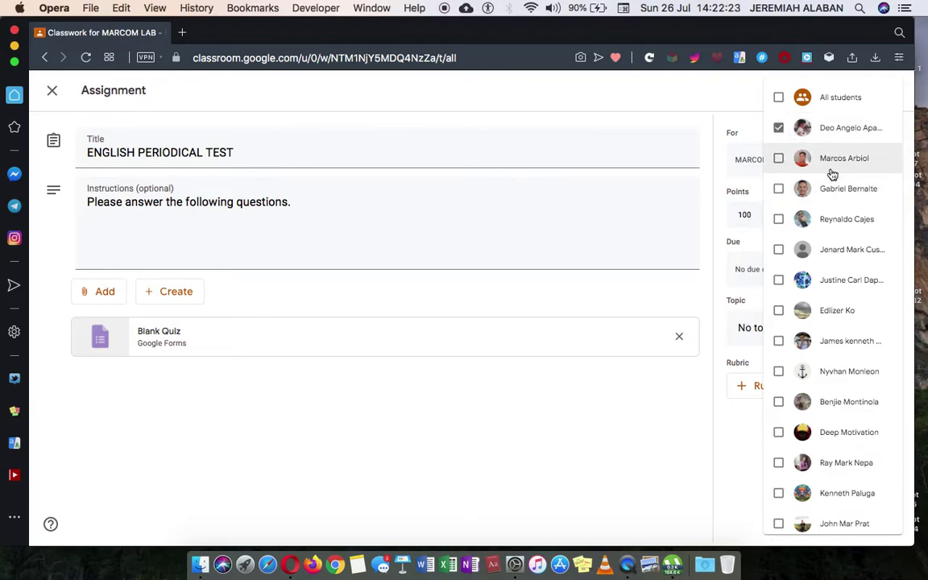
{"action": "left_click", "coordinate": [779, 282]}
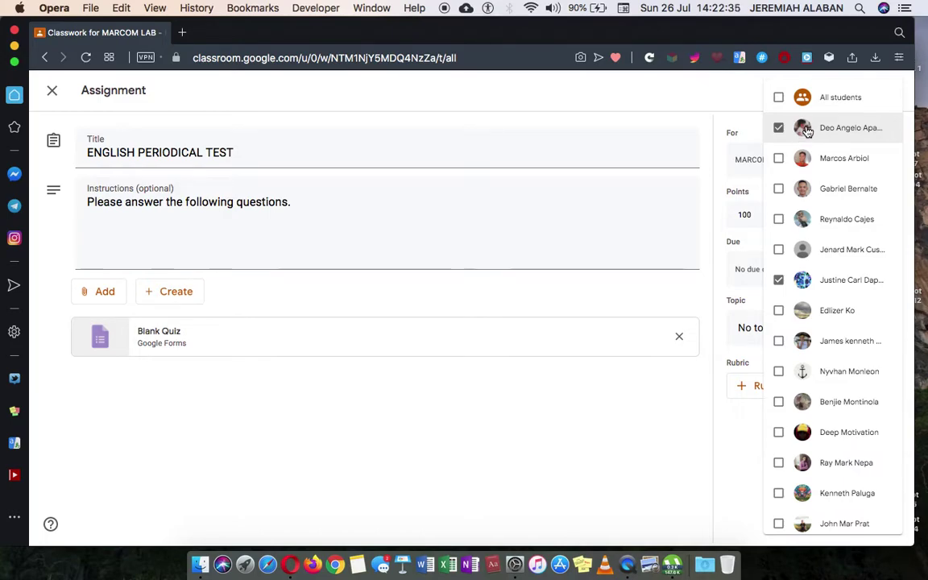
{"action": "left_click", "coordinate": [835, 97]}
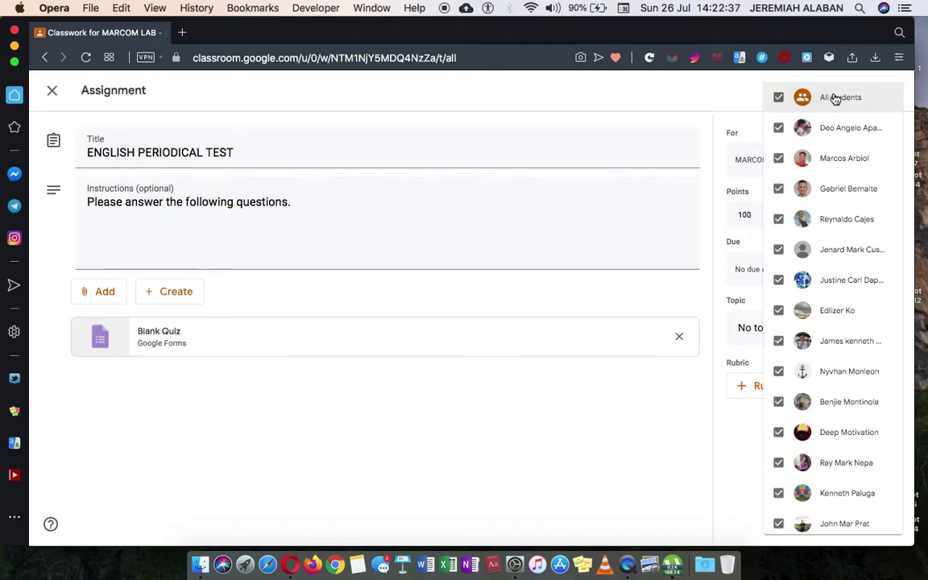
{"action": "left_click", "coordinate": [732, 93]}
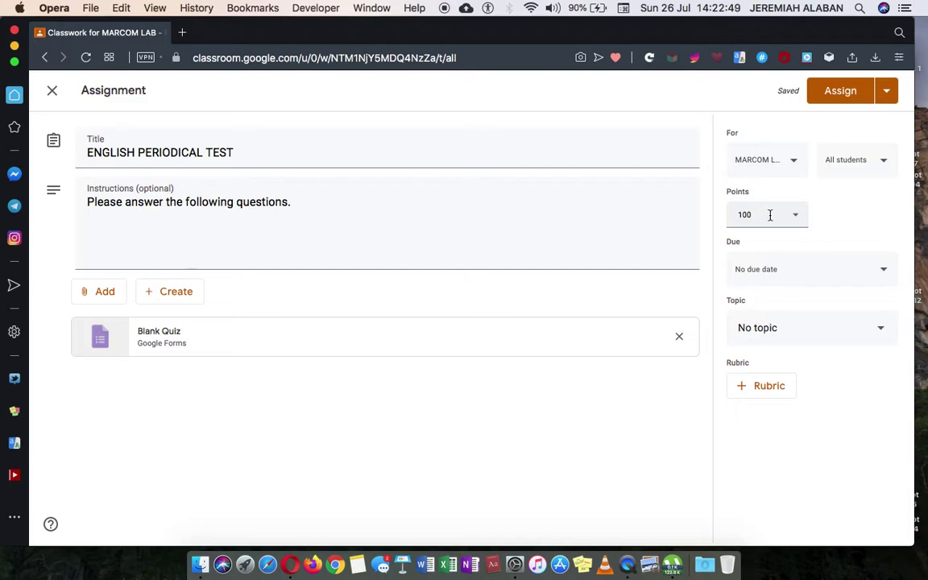
Set the assignment's points to 50.
{"action": "left_click", "coordinate": [770, 216]}
{"action": "key", "text": "BackSpace"}
{"action": "key", "text": "BackSpace"}
{"action": "key", "text": "BackSpace"}
{"action": "type", "text": "50"}
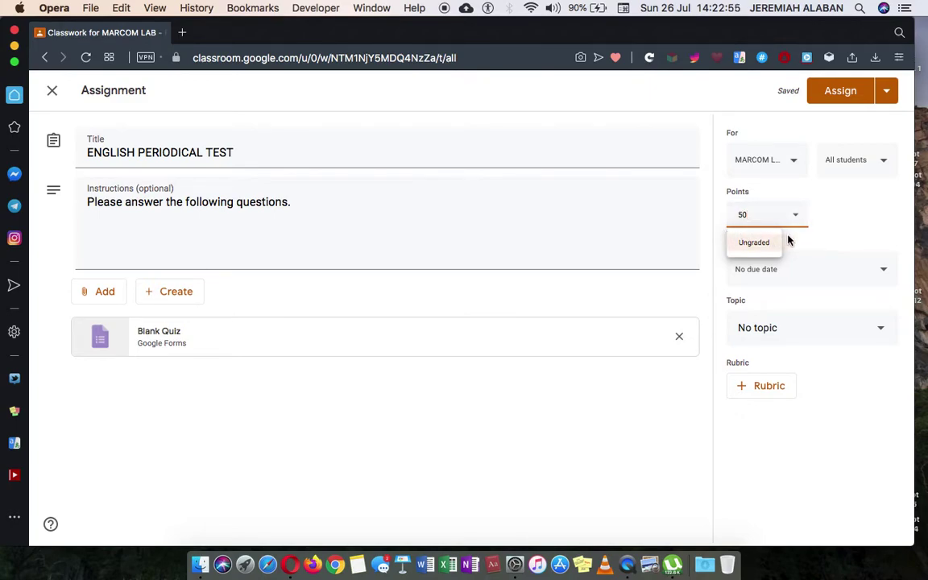
{"action": "left_click", "coordinate": [836, 215]}
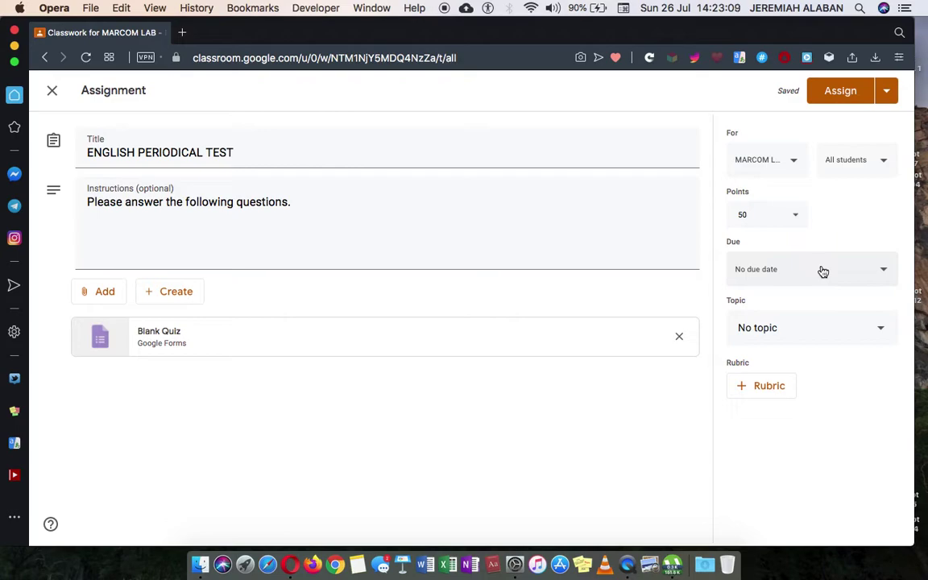
Set the assignment's due date to Jul 27, 2020 and the due time to 8:00 AM.
{"action": "left_click", "coordinate": [822, 272]}
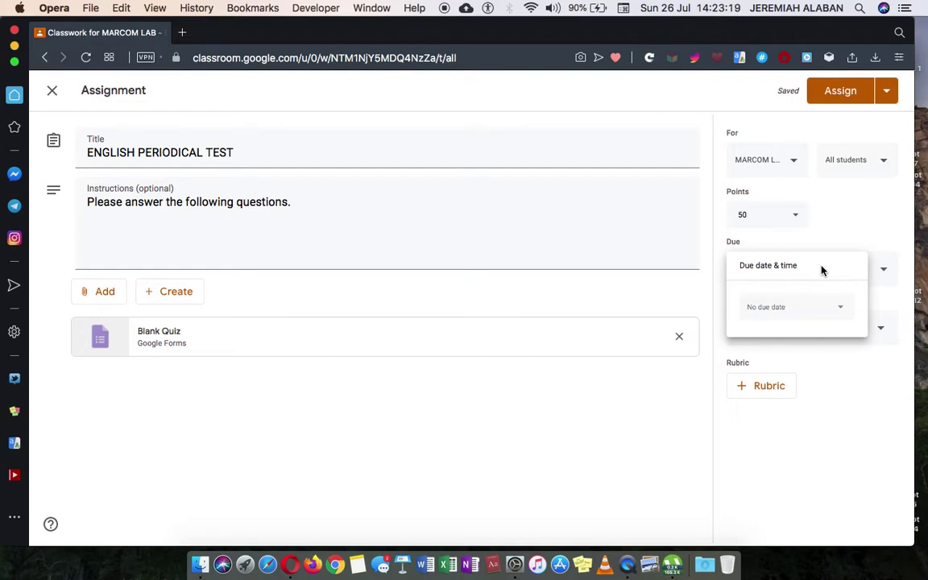
{"action": "left_click", "coordinate": [826, 319]}
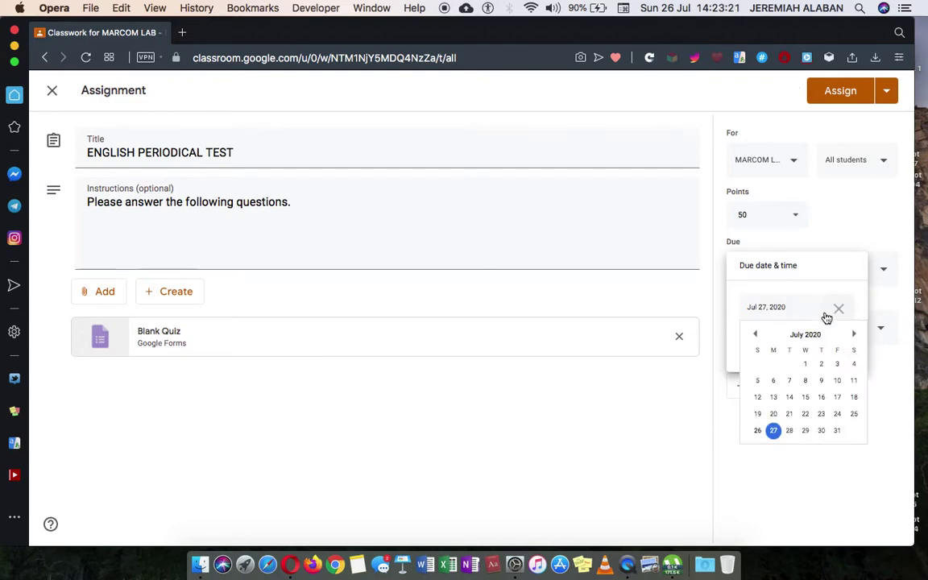
{"action": "left_click", "coordinate": [773, 433]}
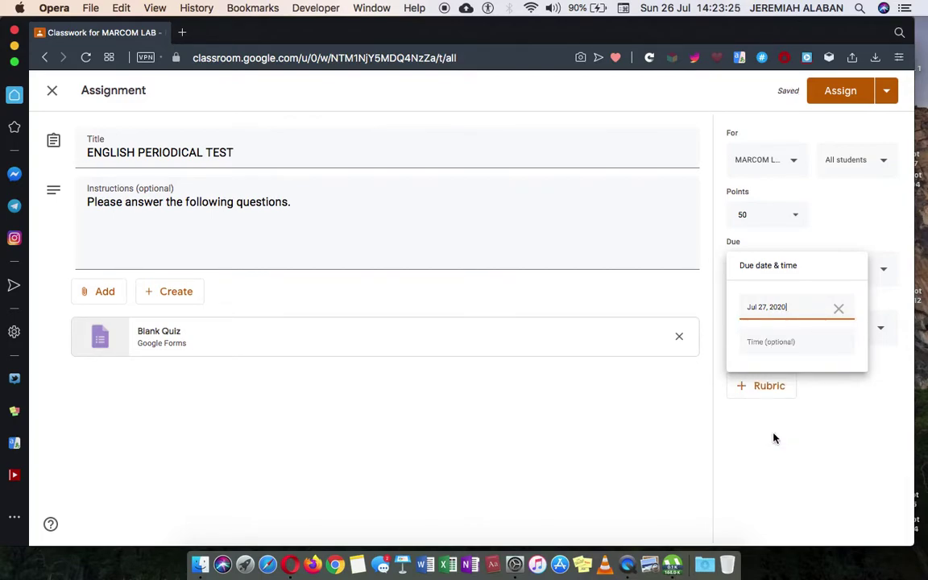
{"action": "left_click", "coordinate": [786, 342]}
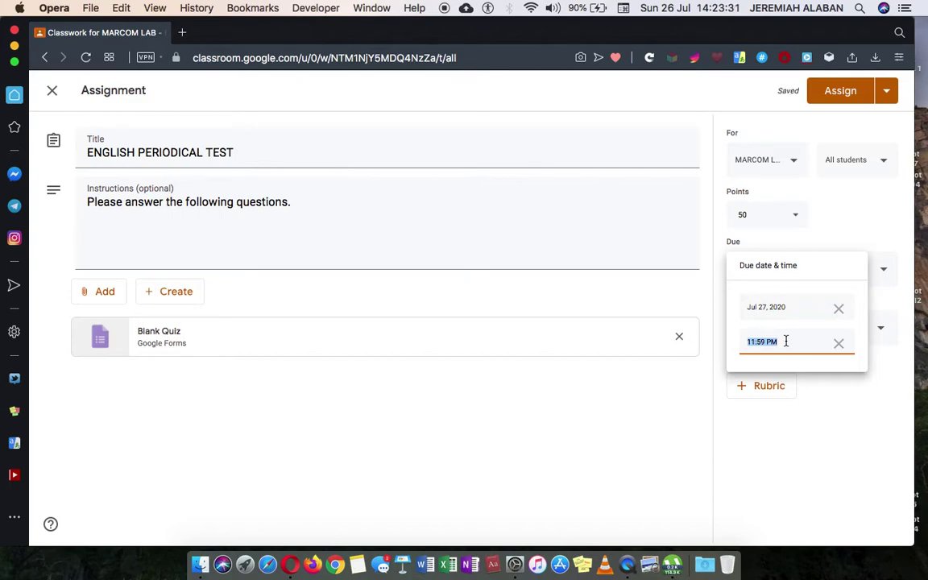
{"action": "type", "text": "08:00 AM"}
{"action": "left_click", "coordinate": [825, 438]}
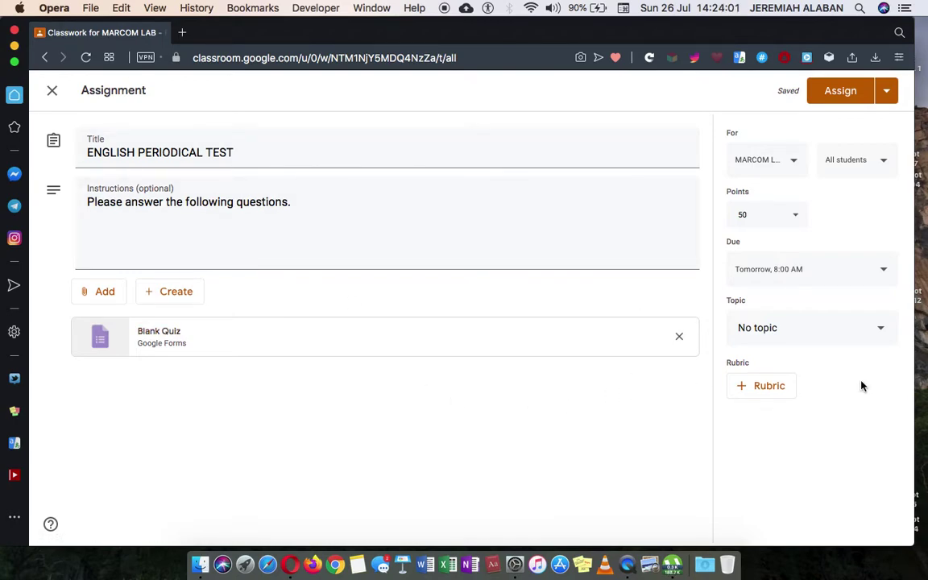
Create a new topic named PERIODICAL TEST for the assignment.
{"action": "left_click", "coordinate": [873, 332]}
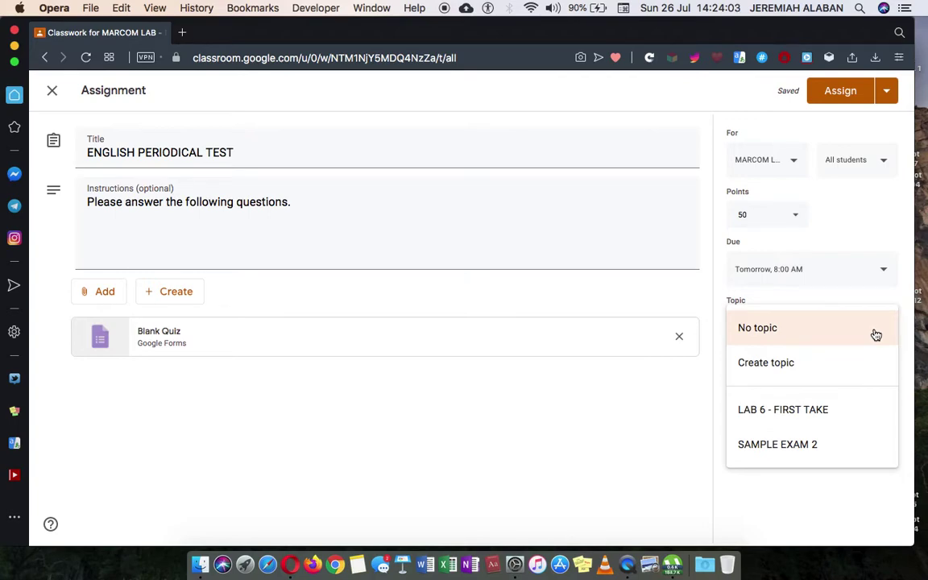
{"action": "left_click", "coordinate": [789, 374]}
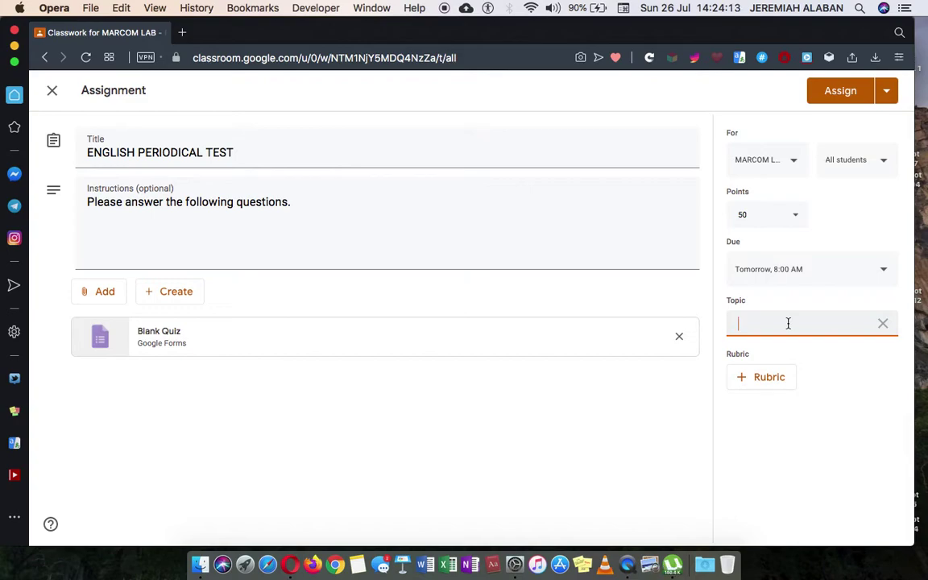
{"action": "type", "text": "PERIODICAL TEST"}
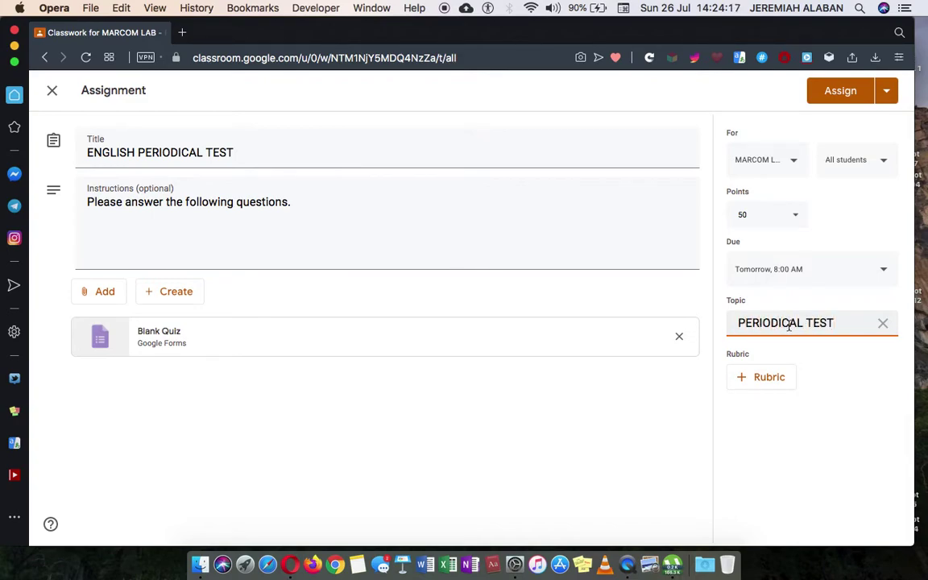
{"action": "left_click", "coordinate": [822, 453]}
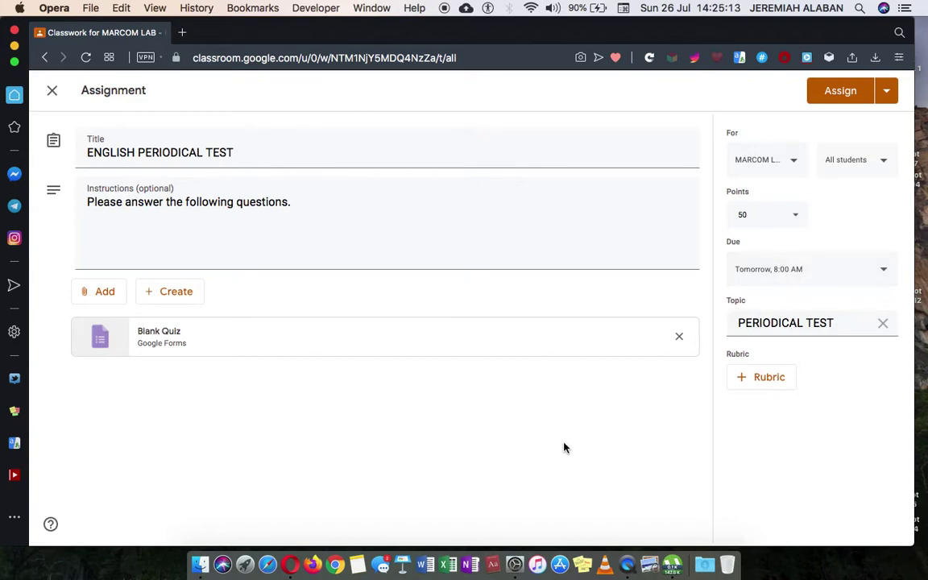
Open the attached Blank Quiz form and rename the form file as ENGLISH PERIODICAL TEST.
{"action": "left_click", "coordinate": [161, 341]}
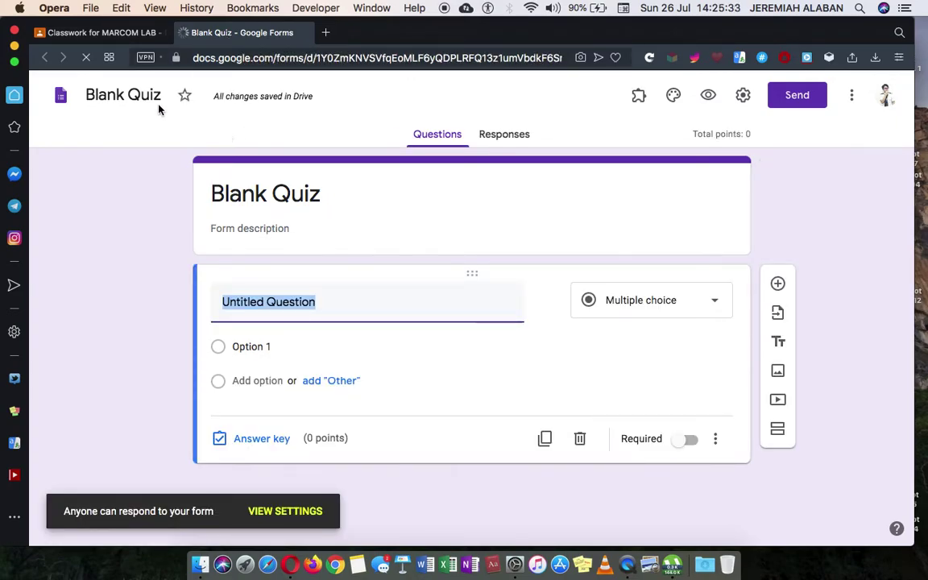
{"action": "left_click", "coordinate": [160, 96]}
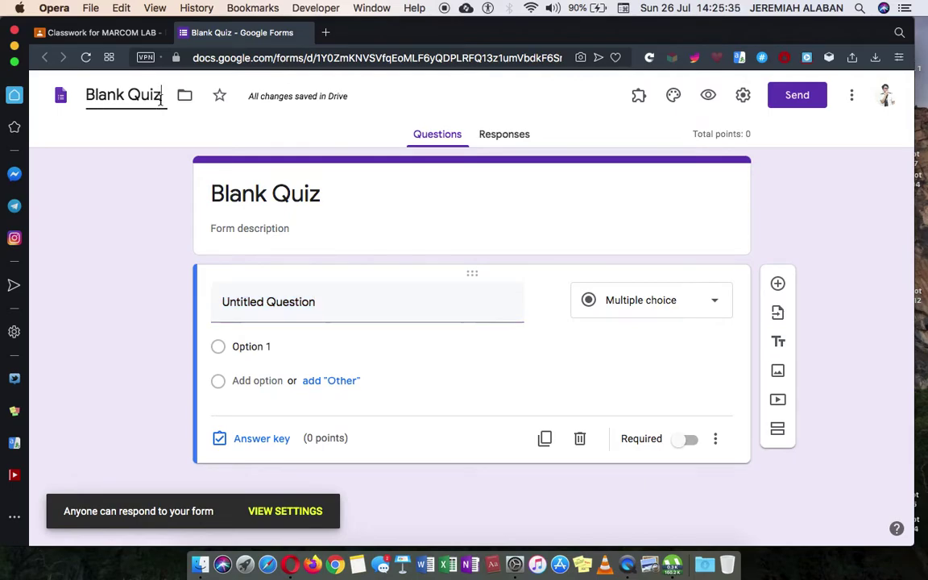
{"action": "key", "text": "BackSpace"}
{"action": "key", "text": "BackSpace"}
{"action": "key", "text": "BackSpace"}
{"action": "key", "text": "BackSpace"}
{"action": "key", "text": "BackSpace"}
{"action": "key", "text": "BackSpace"}
{"action": "key", "text": "BackSpace"}
{"action": "key", "text": "BackSpace"}
{"action": "key", "text": "BackSpace"}
{"action": "key", "text": "BackSpace"}
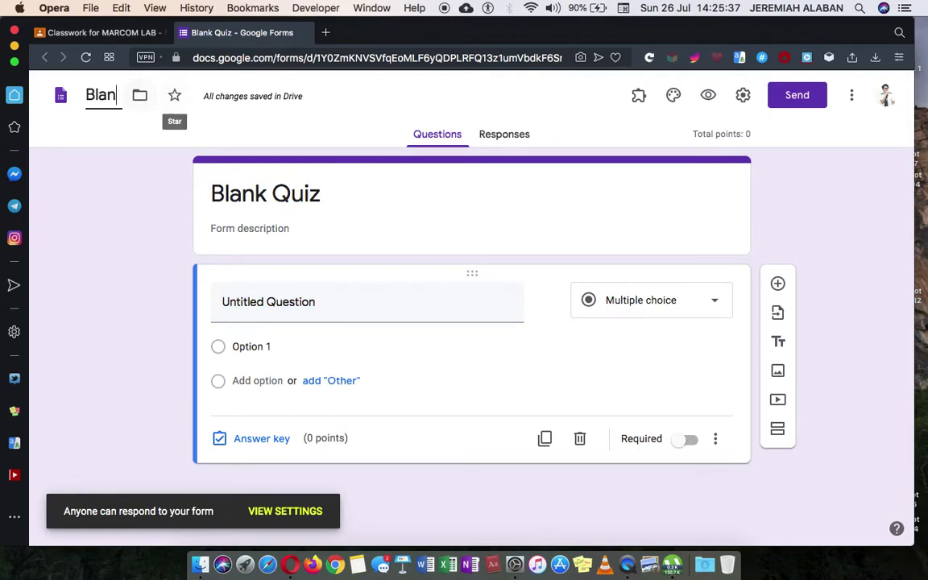
{"action": "type", "text": "Un"}
{"action": "key", "text": "BackSpace"}
{"action": "key", "text": "BackSpace"}
{"action": "type", "text": "ENGLI"}
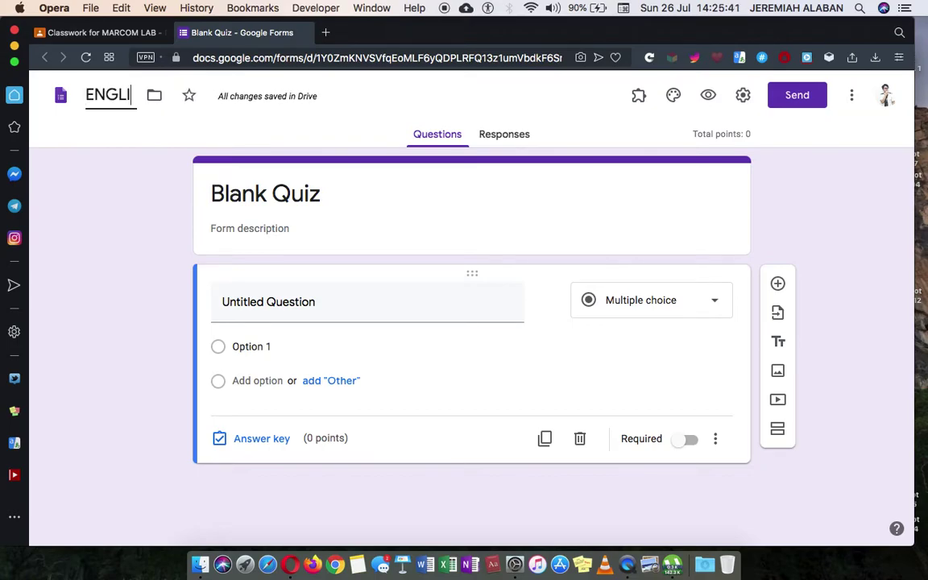
{"action": "type", "text": "SH PERIODICAL TEST"}
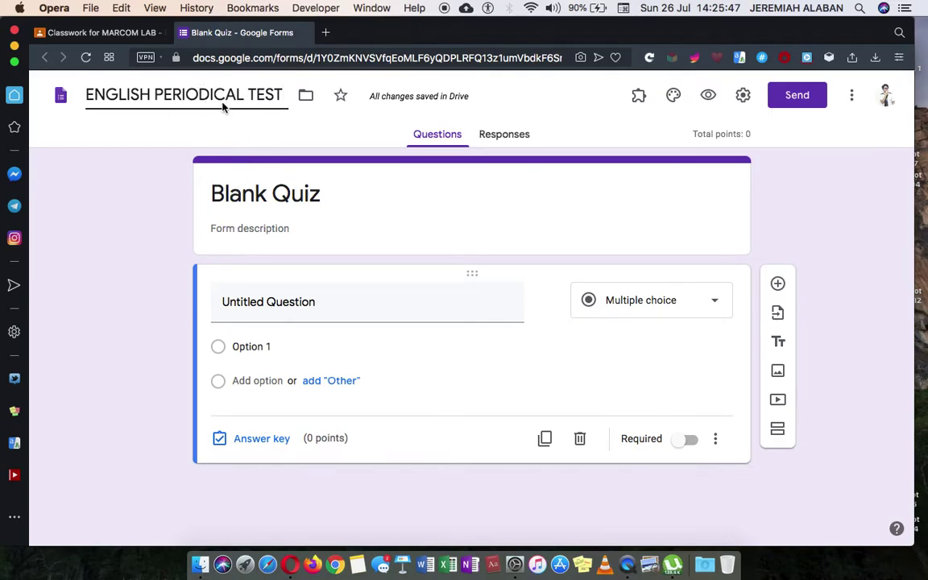
Replace the form's heading in the header card with ENGLISH PERIODICAL TEST.
{"action": "left_click", "coordinate": [345, 194]}
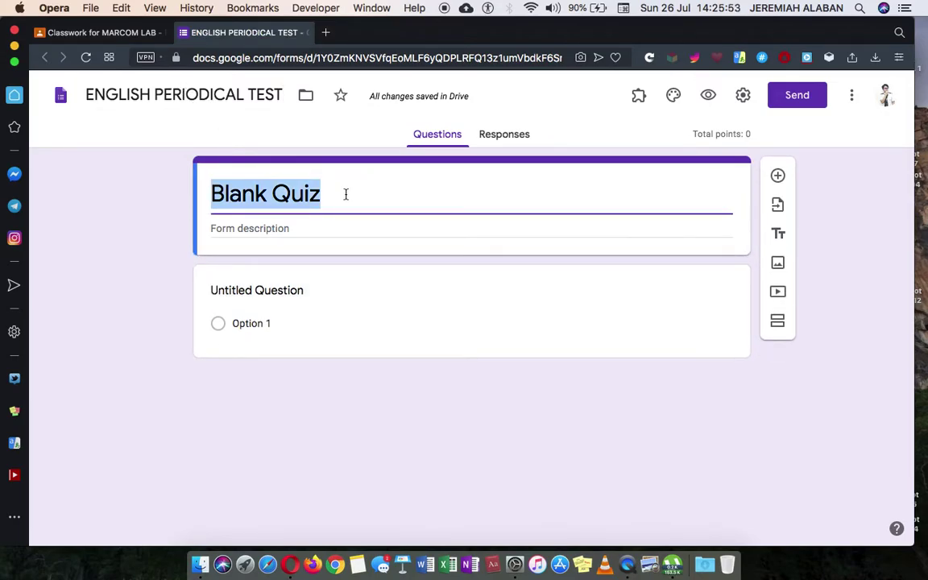
{"action": "type", "text": "ENGLIS"}
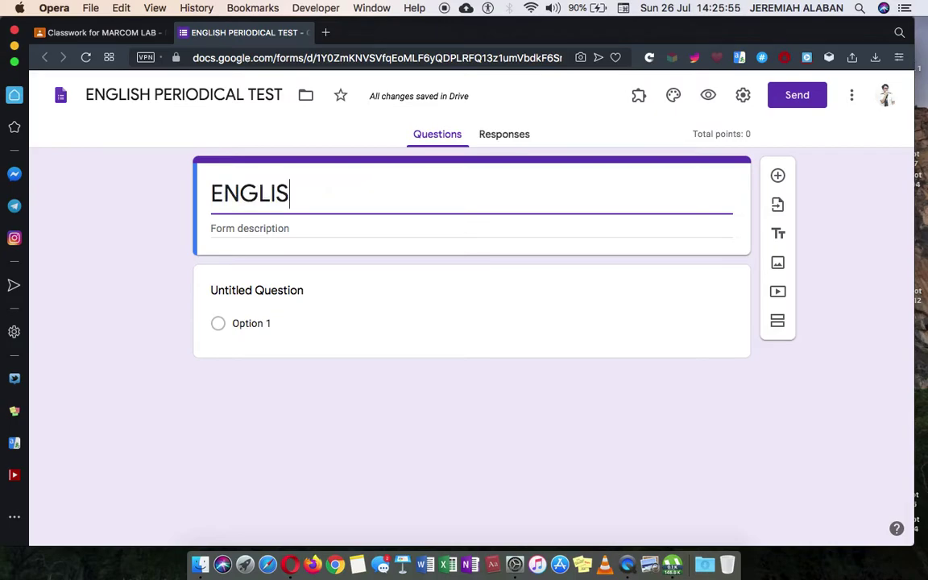
{"action": "type", "text": "H PERIODICAL TEST"}
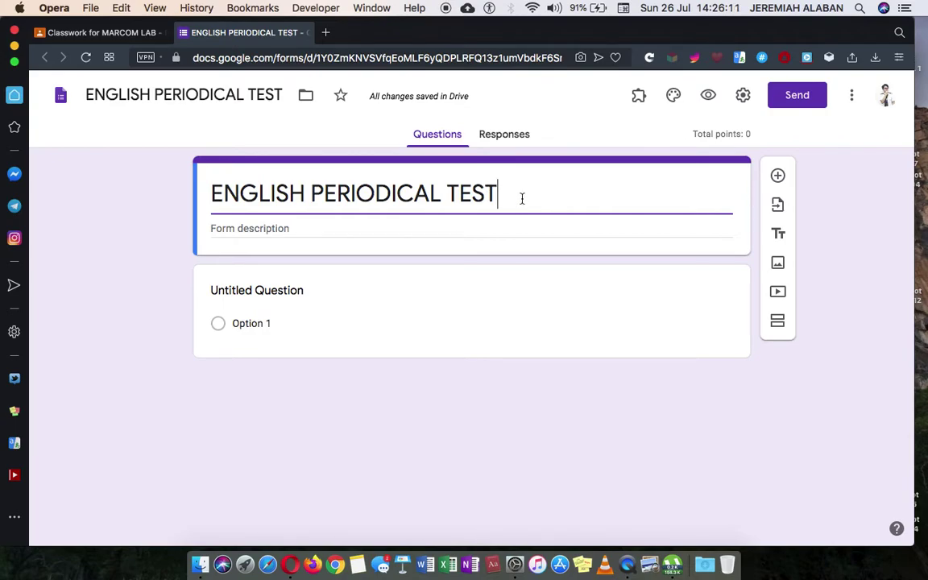
Enter the form description "INSTRUCTION: Please provide the answers for each question.".
{"action": "left_click", "coordinate": [416, 231]}
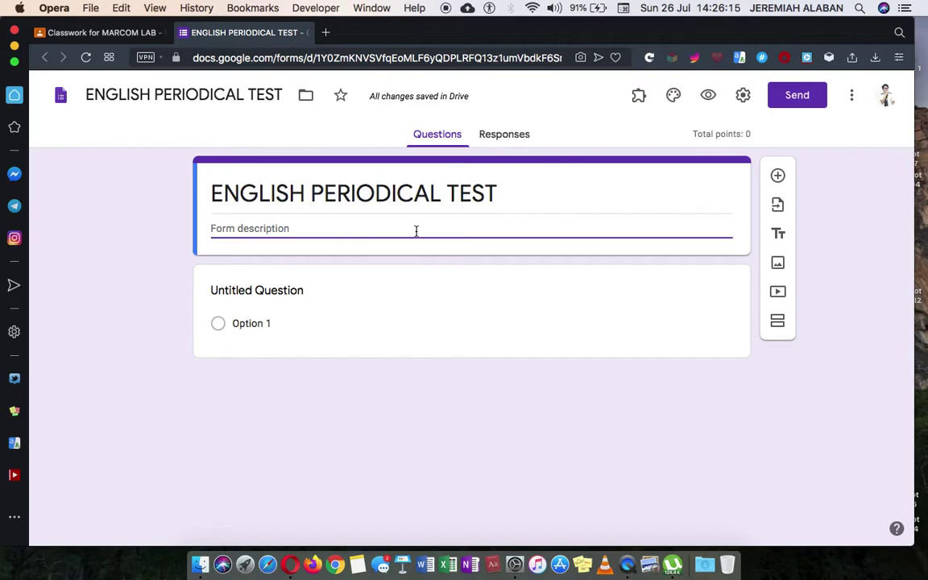
{"action": "type", "text": "INSTRUCTION"}
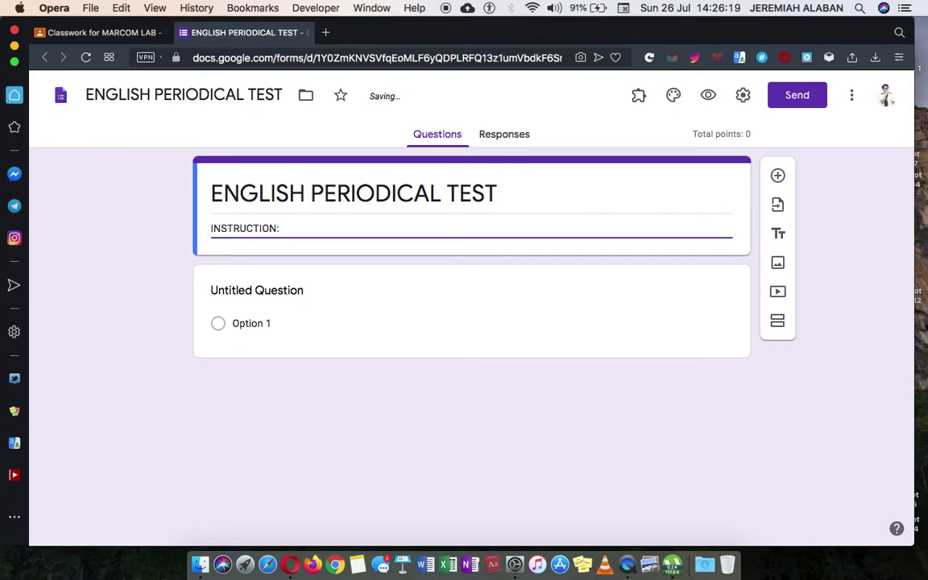
{"action": "type", "text": ": Please a"}
{"action": "key", "text": "BackSpace"}
{"action": "type", "text": "provide the answers "}
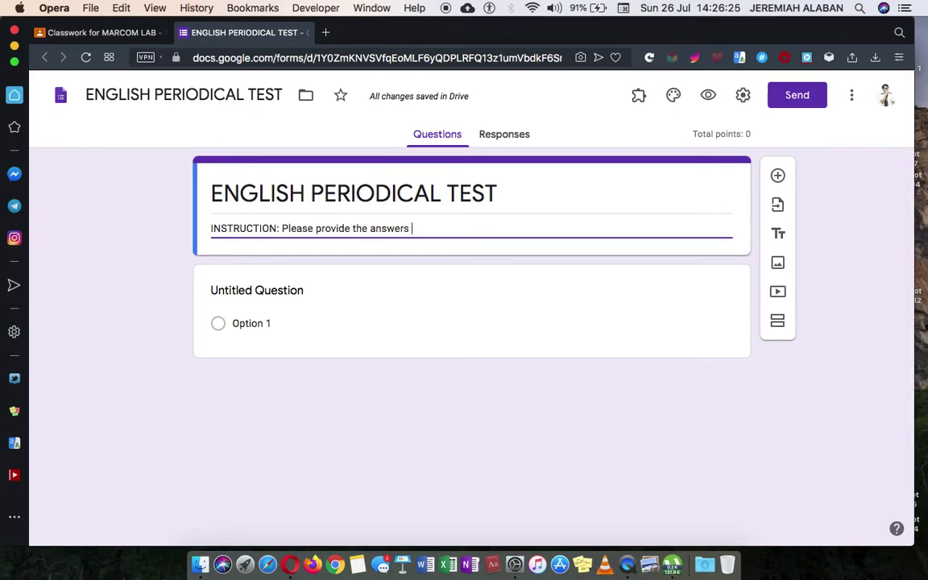
{"action": "type", "text": "for each question."}
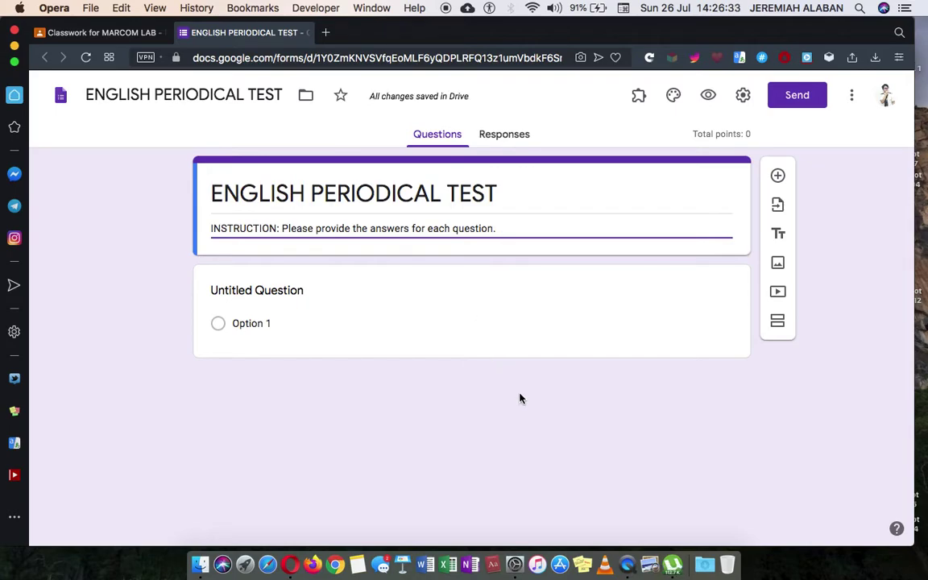
Turn the untitled question into a required short-answer question titled "FULL NAME:".
{"action": "left_click", "coordinate": [284, 292]}
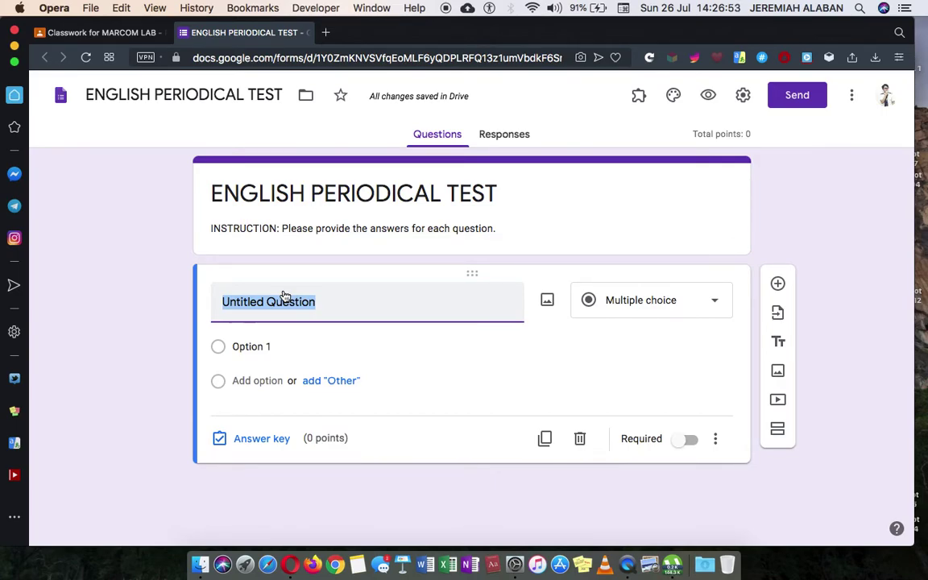
{"action": "type", "text": "FULL NAM"}
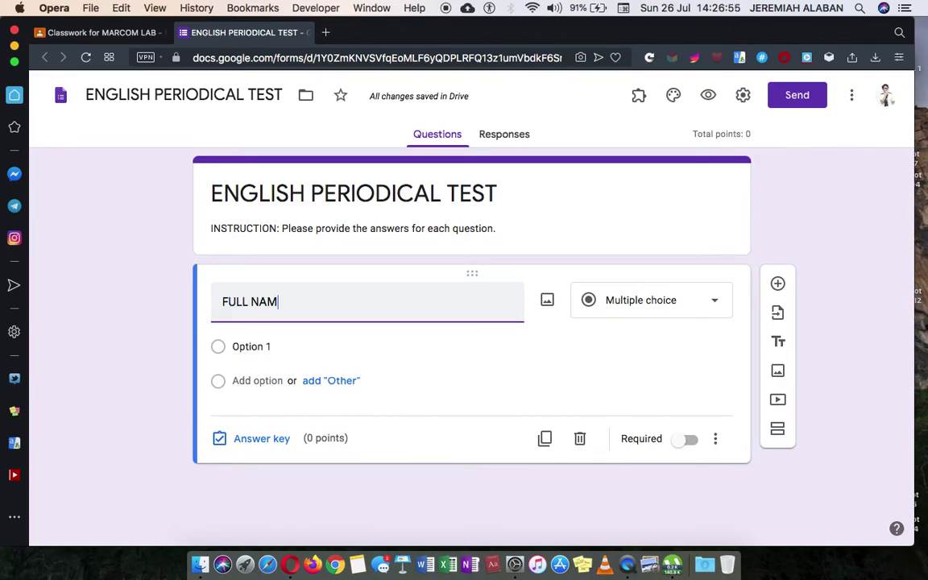
{"action": "type", "text": "E:"}
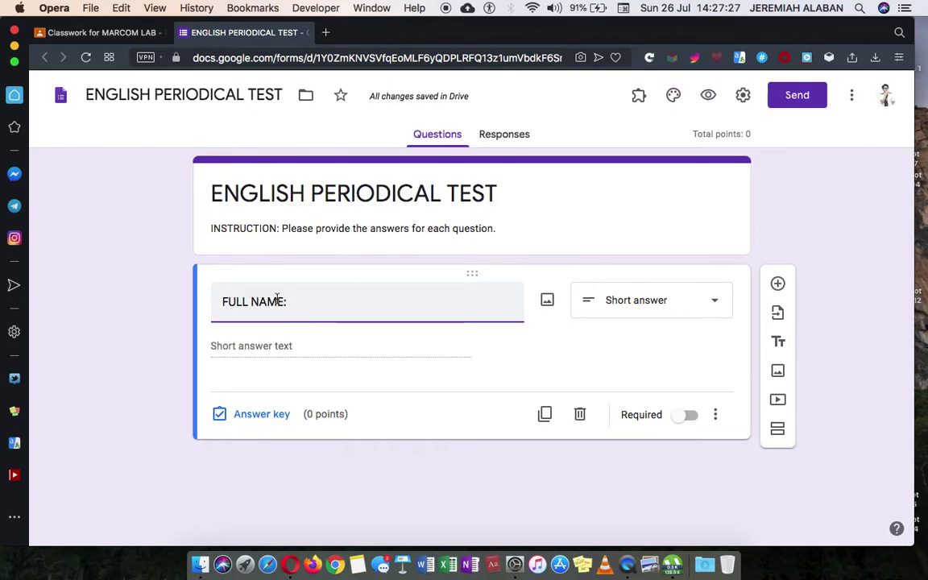
{"action": "left_click", "coordinate": [685, 309]}
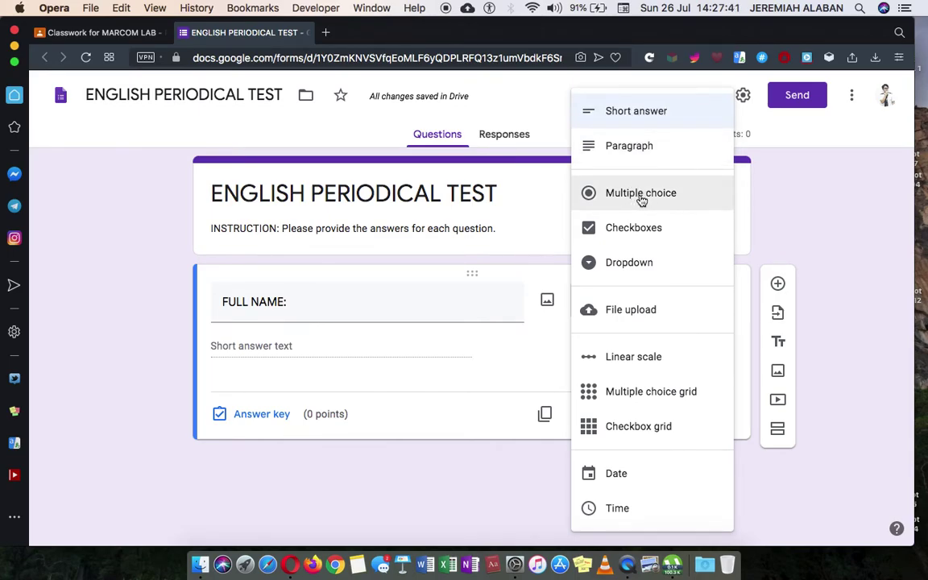
{"action": "left_click", "coordinate": [632, 111]}
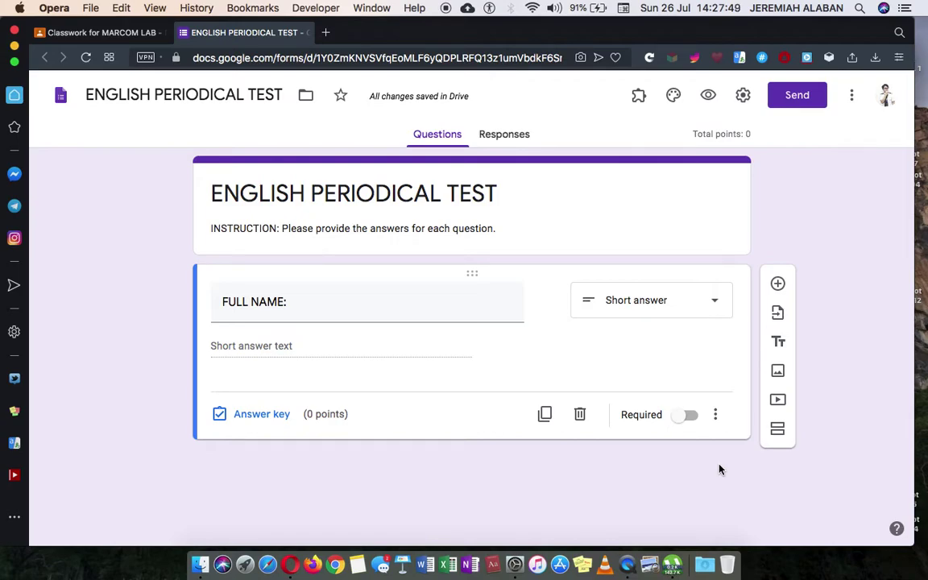
{"action": "left_click", "coordinate": [686, 416]}
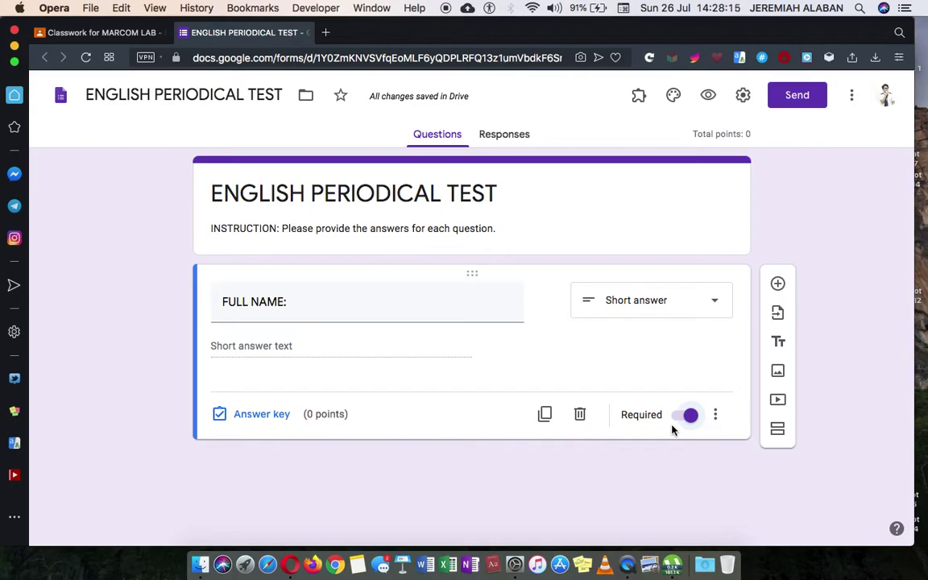
Add a required short-answer question titled "GRADE AND SECTION:" below the full name question.
{"action": "left_click", "coordinate": [779, 284]}
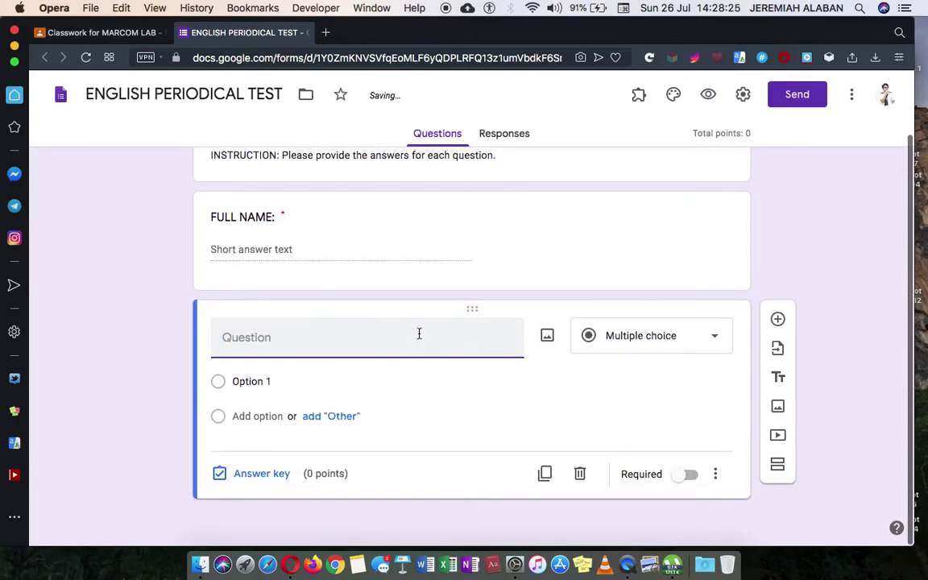
{"action": "type", "text": "GRA"}
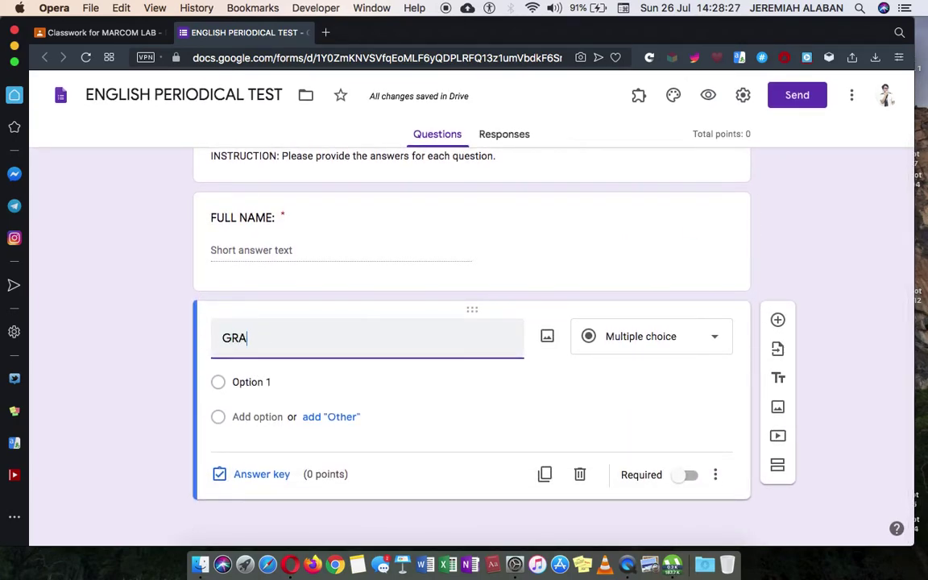
{"action": "type", "text": "DE AND SECTION"}
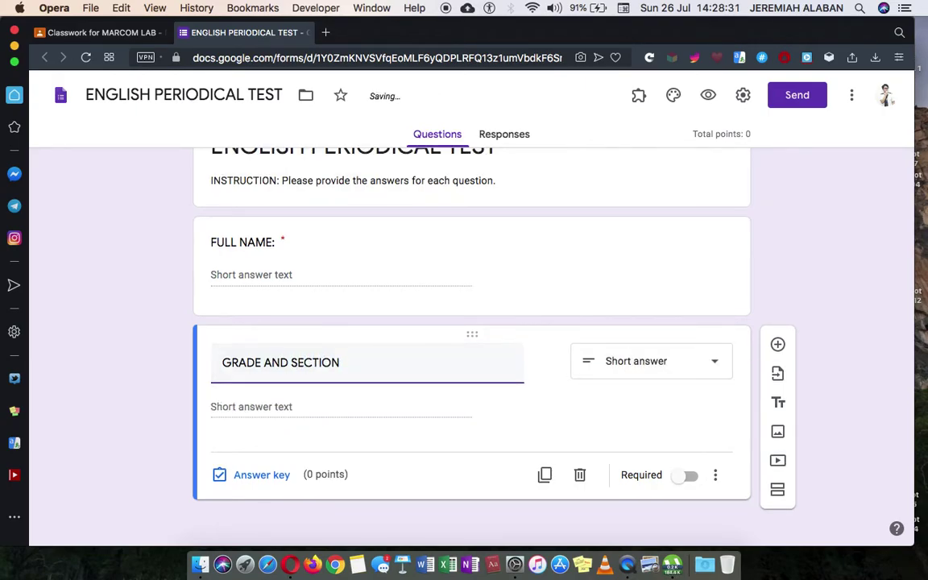
{"action": "type", "text": ":"}
{"action": "left_click", "coordinate": [683, 480]}
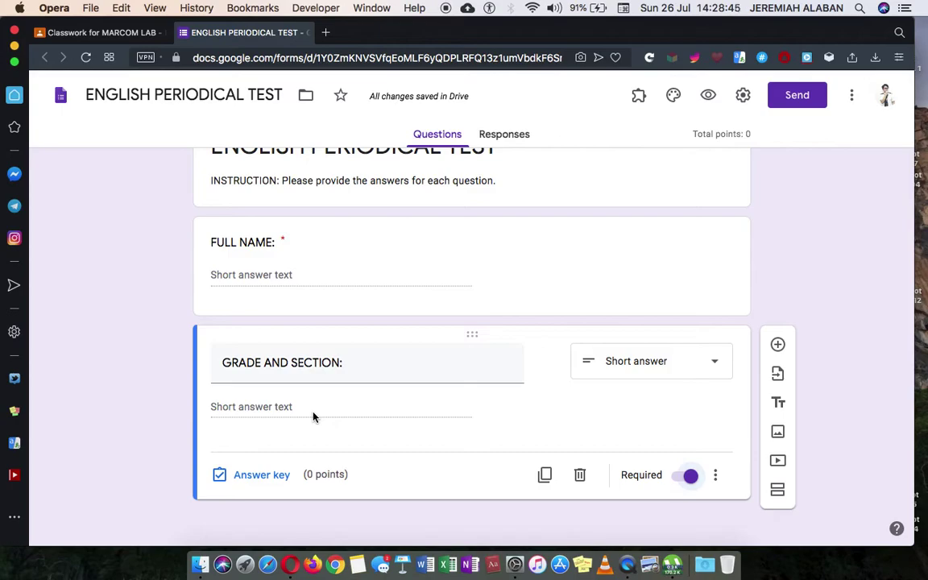
Add the question "1. What is the name of the current pandemic?" after the grade and section question, as multiple choice.
{"action": "scroll", "coordinate": [313, 416], "scroll_direction": "up", "scroll_amount": 2}
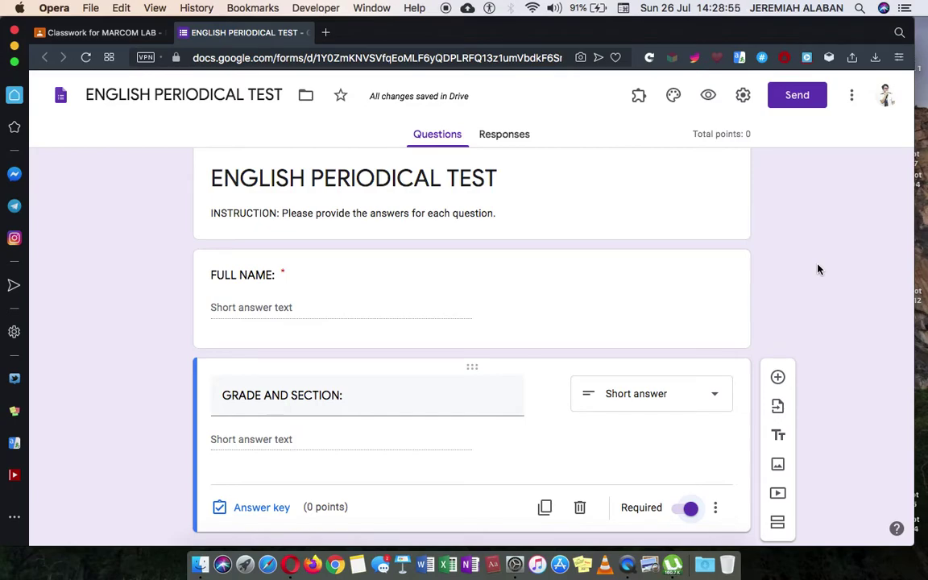
{"action": "scroll", "coordinate": [818, 269], "scroll_direction": "up", "scroll_amount": 1}
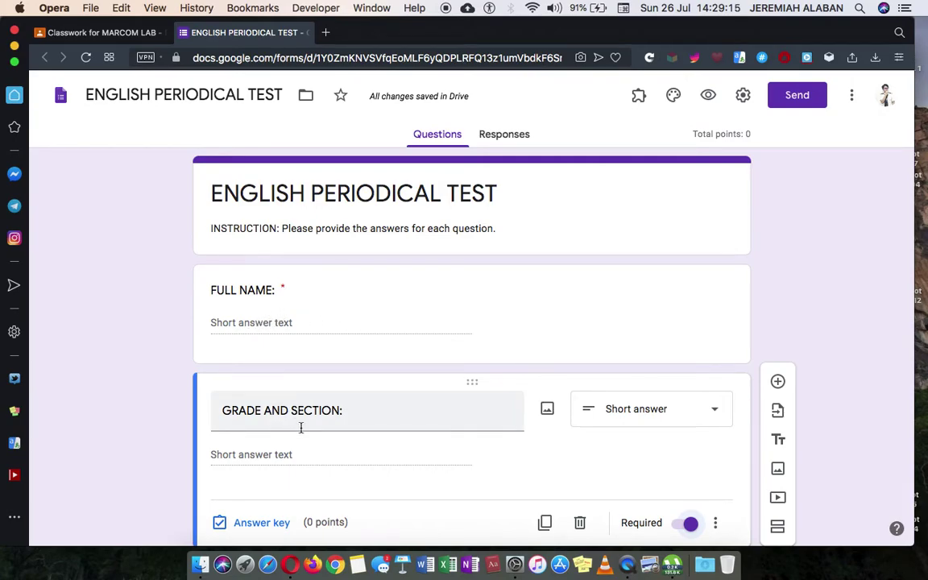
{"action": "scroll", "coordinate": [274, 431], "scroll_direction": "down", "scroll_amount": 1}
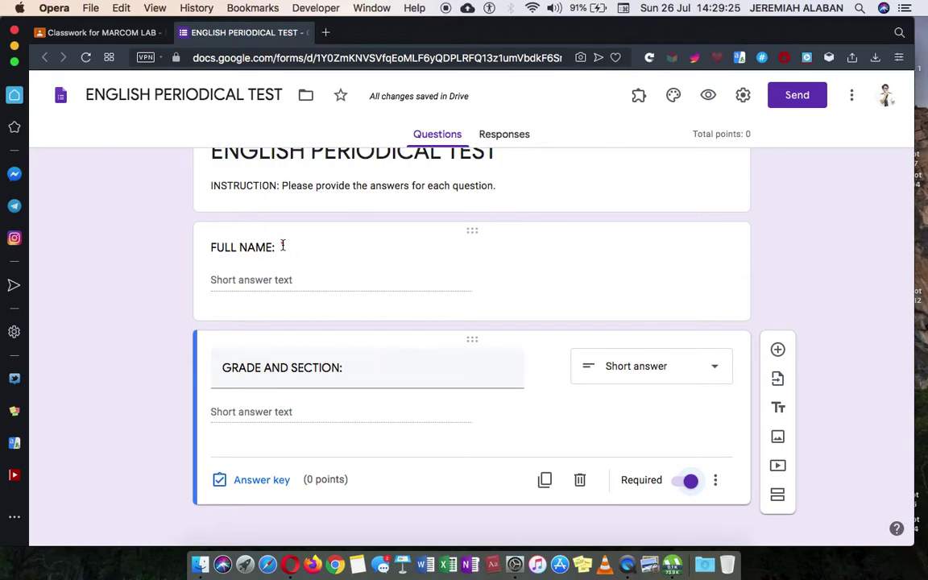
{"action": "left_click", "coordinate": [780, 351]}
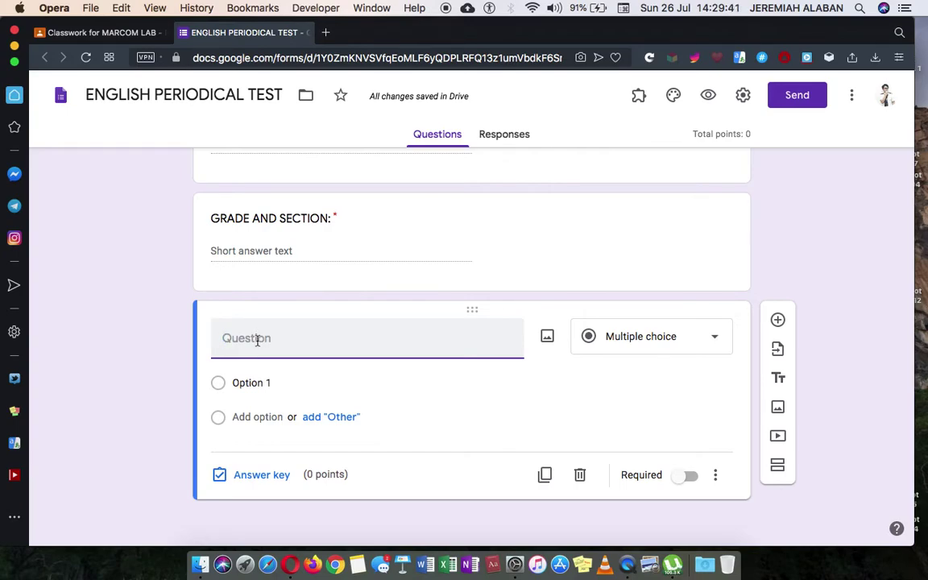
{"action": "type", "text": "1."}
{"action": "type", "text": "What is the name o"}
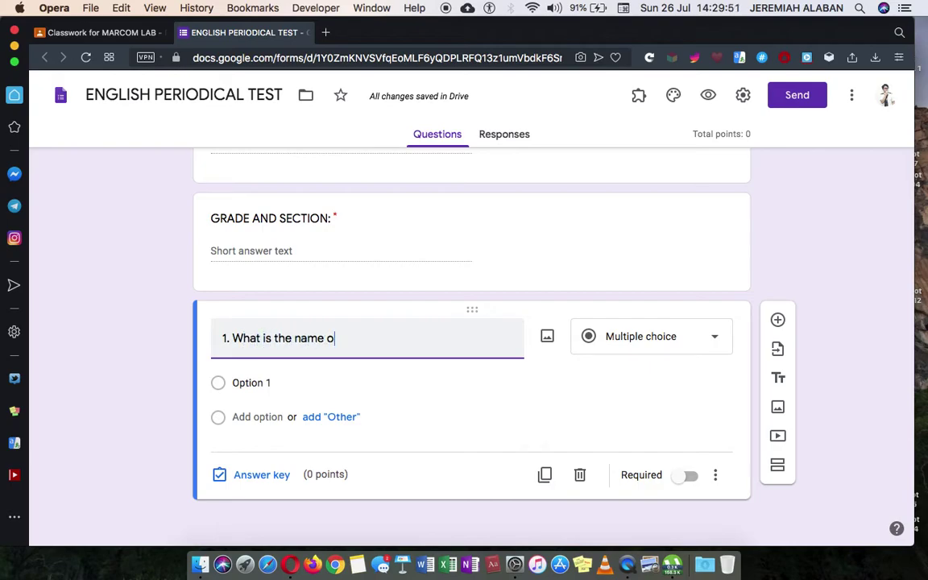
{"action": "type", "text": "f the current"}
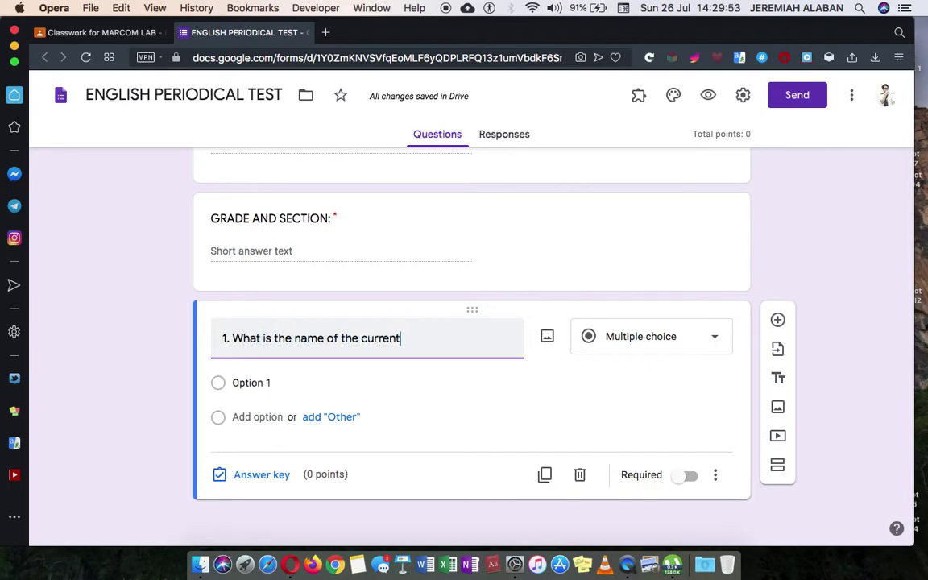
{"action": "type", "text": " pandemic?"}
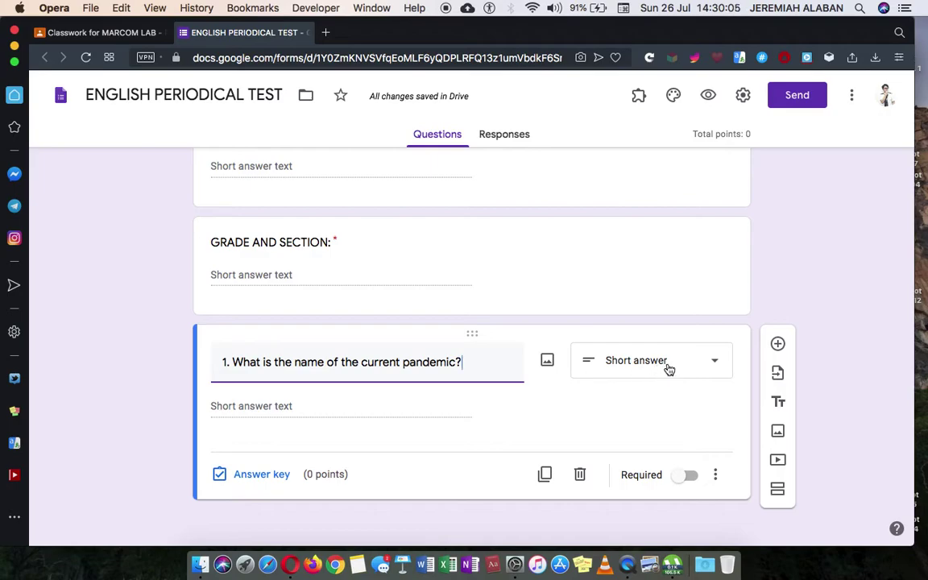
{"action": "left_click", "coordinate": [716, 365]}
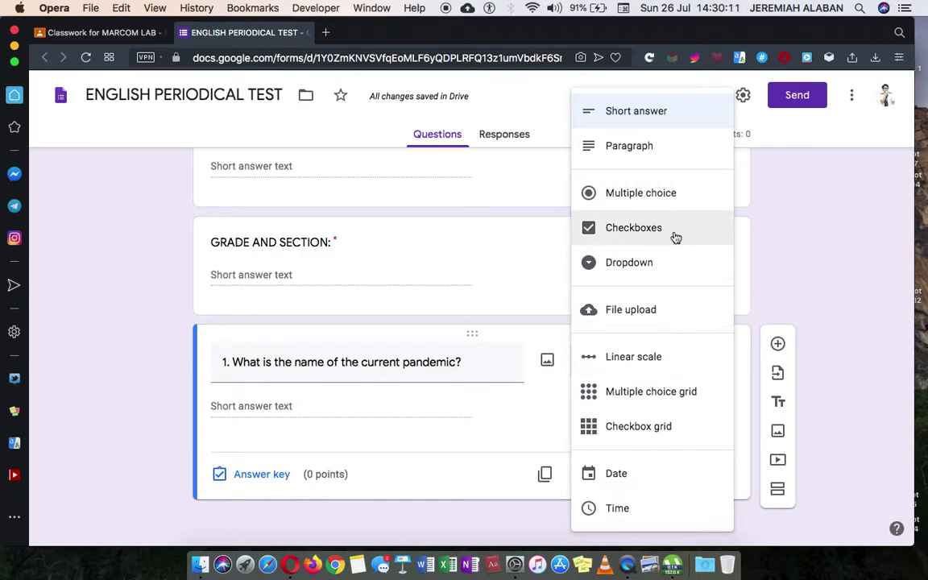
{"action": "left_click", "coordinate": [674, 202]}
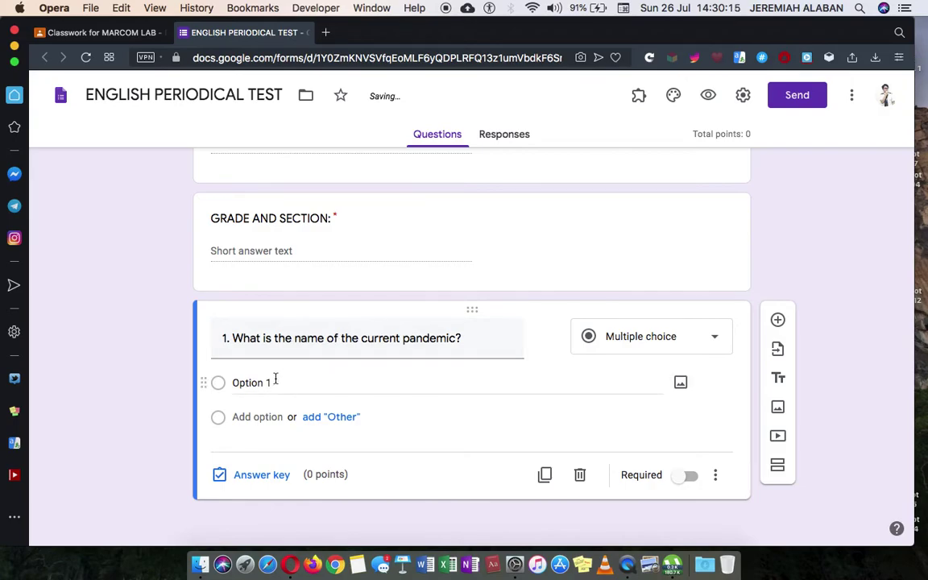
Enter the answer choices "A. FLU" and "B. COVID-19" for the pandemic question and include an "Other" option.
{"action": "left_click", "coordinate": [275, 381]}
{"action": "type", "text": "A."}
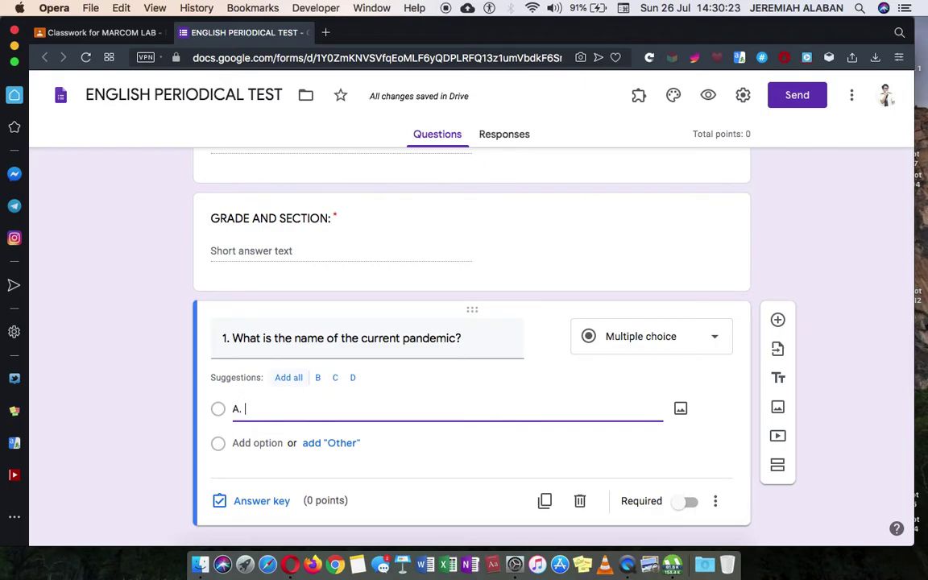
{"action": "type", "text": "FLUE"}
{"action": "key", "text": "BackSpace"}
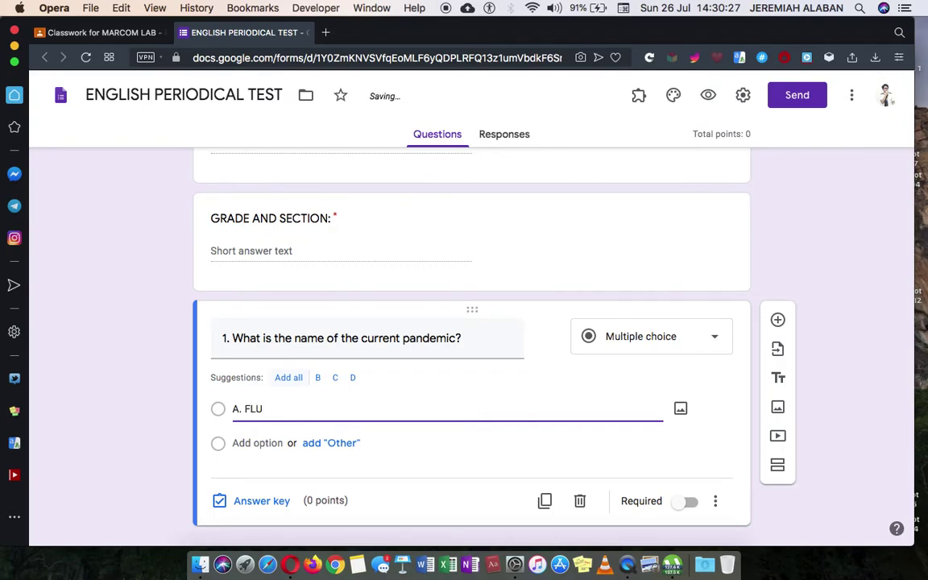
{"action": "left_click", "coordinate": [331, 444]}
{"action": "left_click", "coordinate": [280, 476]}
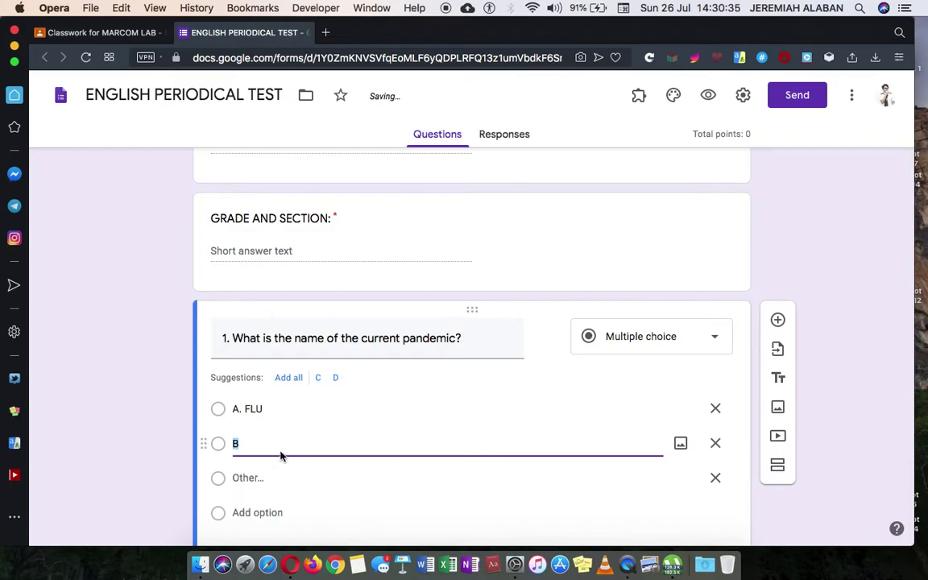
{"action": "type", "text": "B. "}
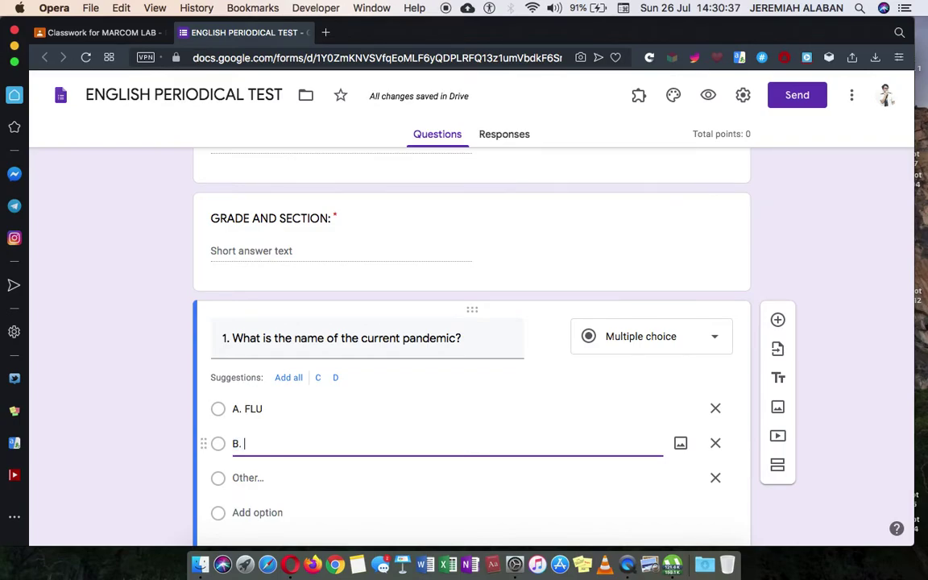
{"action": "type", "text": "COVID-19"}
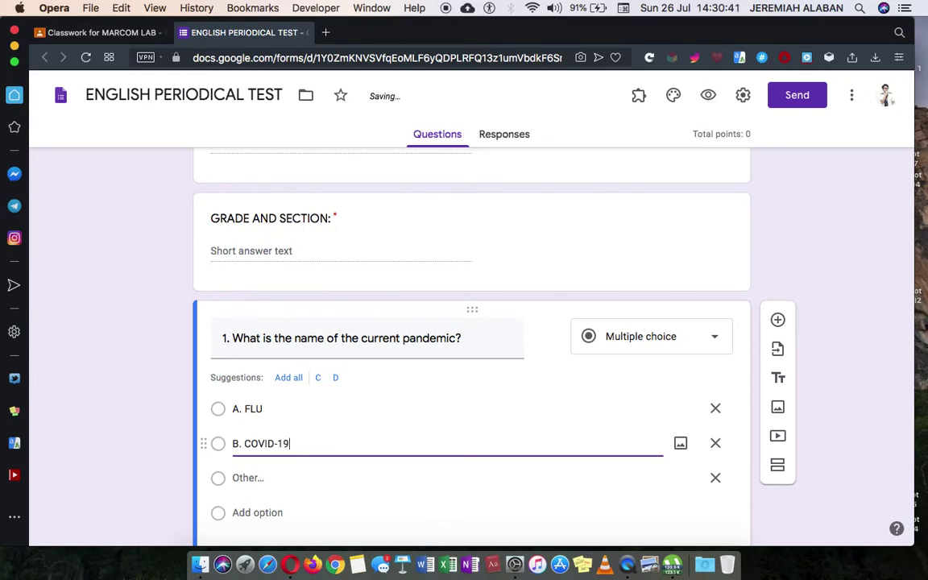
Add the answer choices "C. CHICKEN POX" and "D. FEVER" to the pandemic question.
{"action": "left_click", "coordinate": [241, 512]}
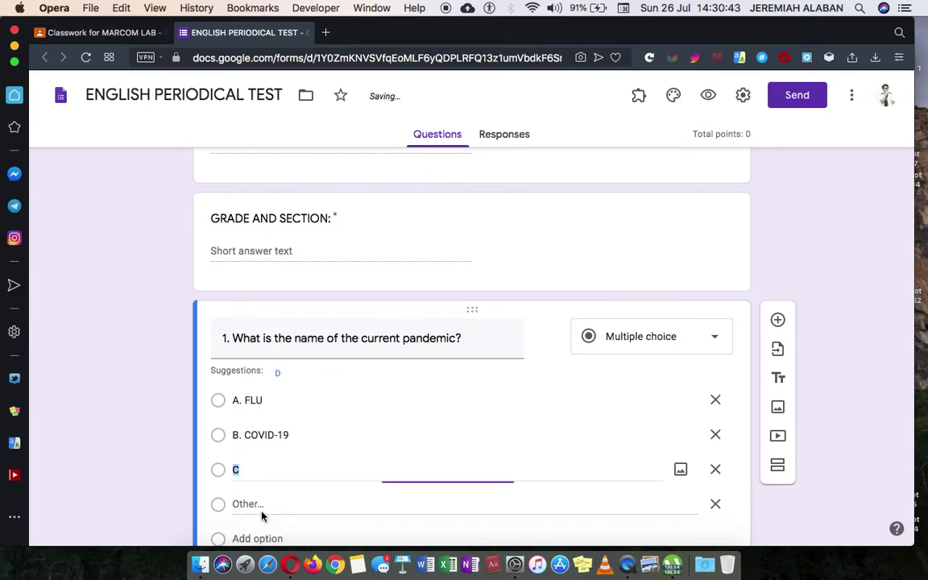
{"action": "left_click", "coordinate": [278, 463]}
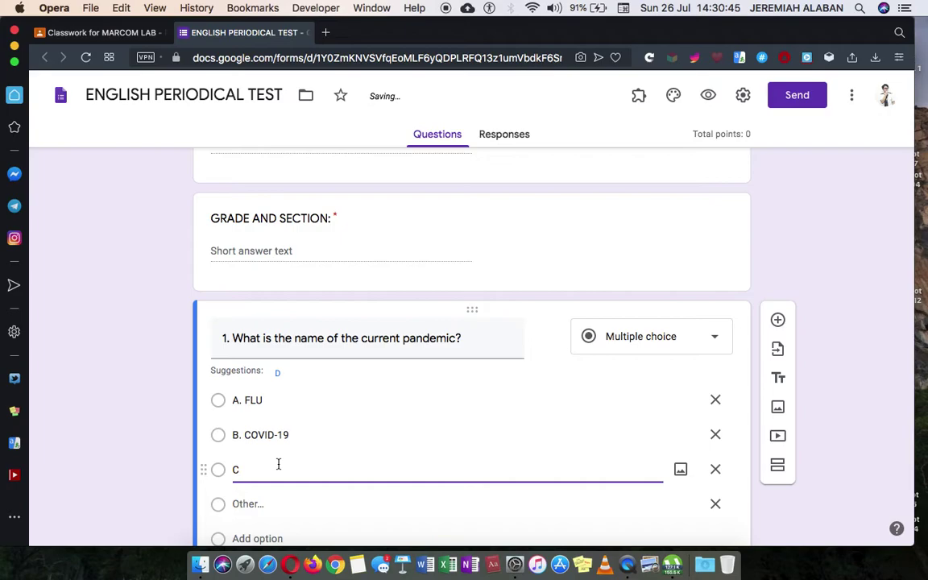
{"action": "type", "text": ". CHICKEN POX"}
{"action": "scroll", "coordinate": [313, 435], "scroll_direction": "down", "scroll_amount": 2}
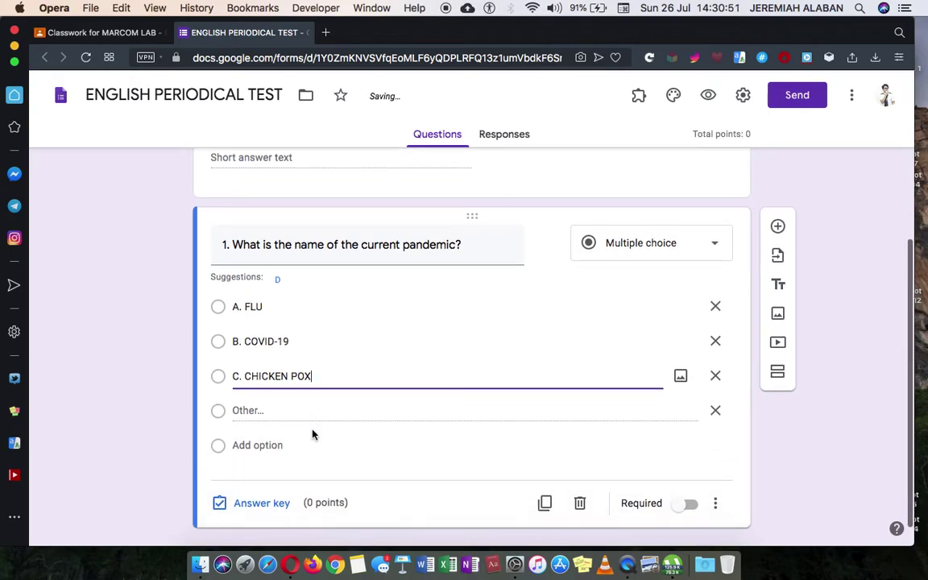
{"action": "left_click", "coordinate": [282, 444]}
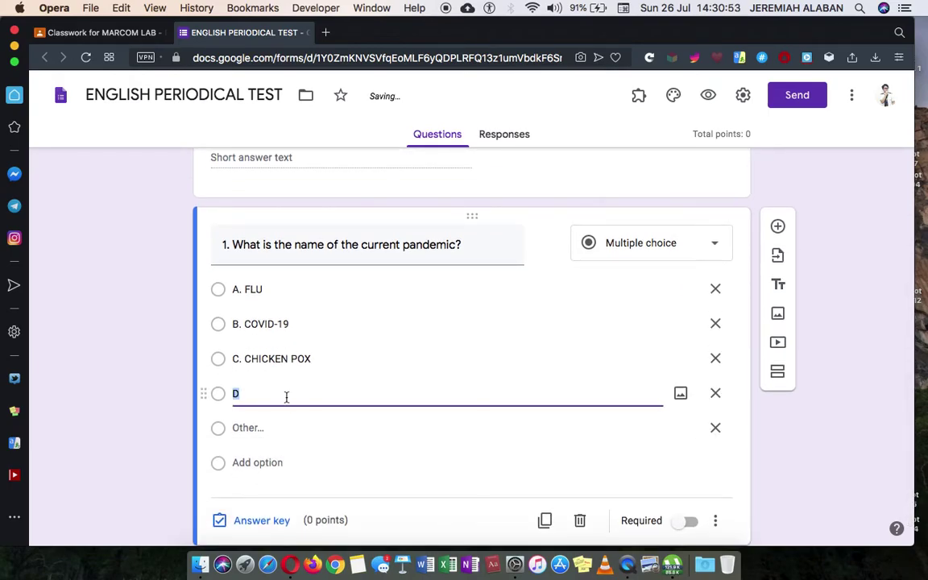
{"action": "type", "text": "D. FEVER"}
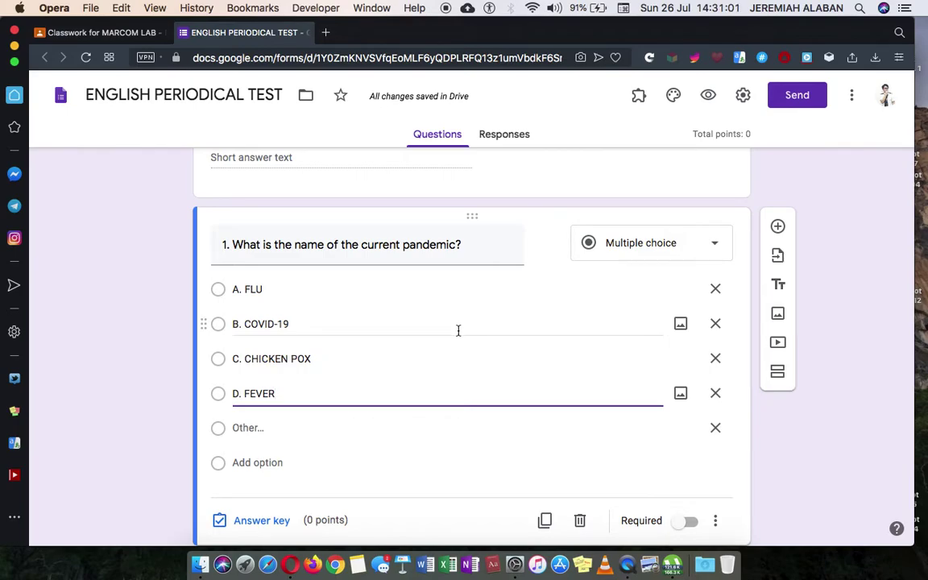
Mark "B. COVID-19" as the correct answer in the pandemic question's answer key.
{"action": "scroll", "coordinate": [457, 331], "scroll_direction": "down", "scroll_amount": 2}
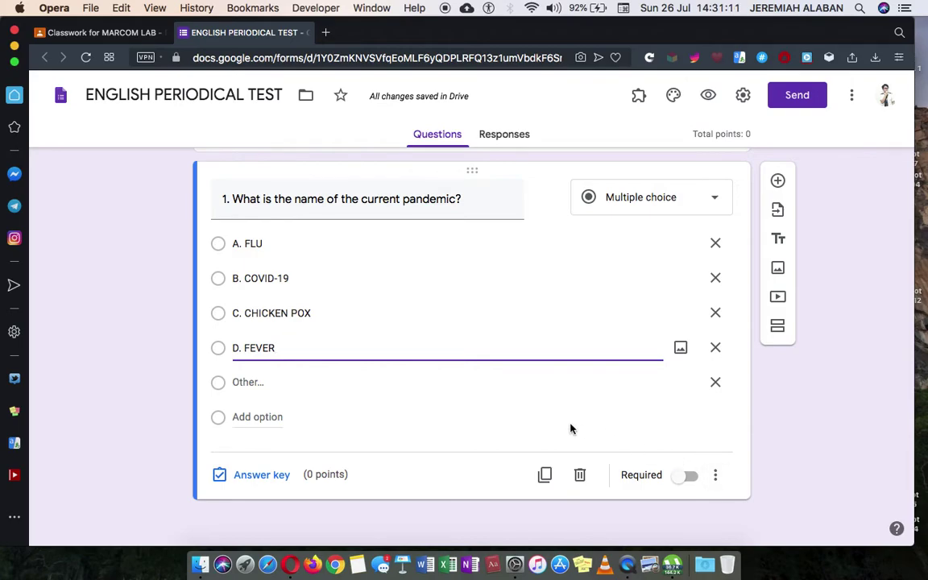
{"action": "scroll", "coordinate": [570, 428], "scroll_direction": "up", "scroll_amount": 1}
{"action": "scroll", "coordinate": [570, 429], "scroll_direction": "down", "scroll_amount": 1}
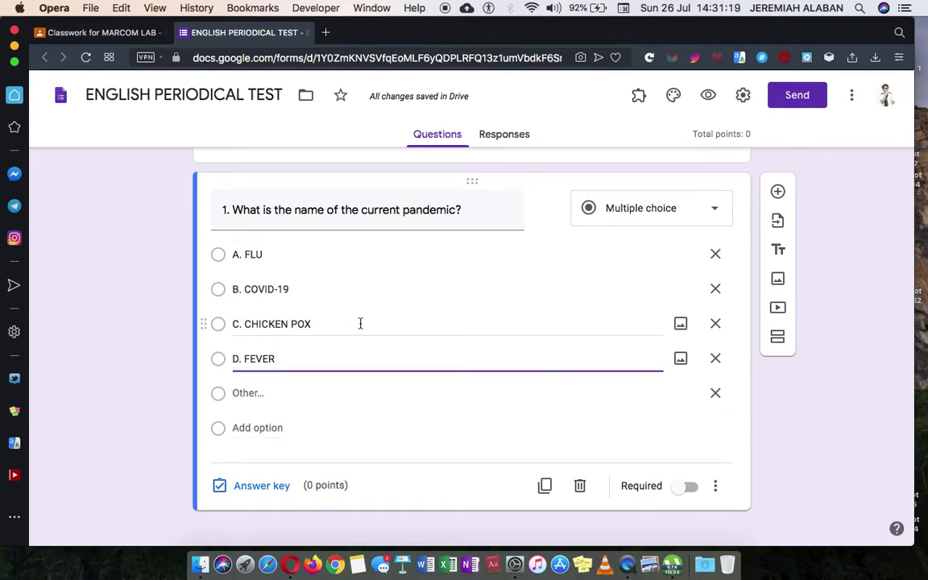
{"action": "left_click", "coordinate": [258, 487]}
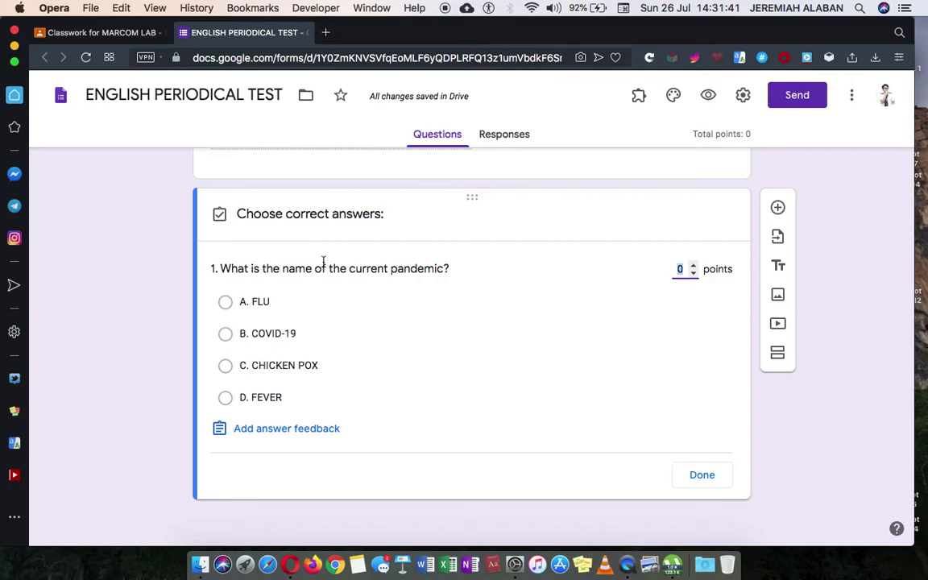
{"action": "left_click", "coordinate": [225, 336]}
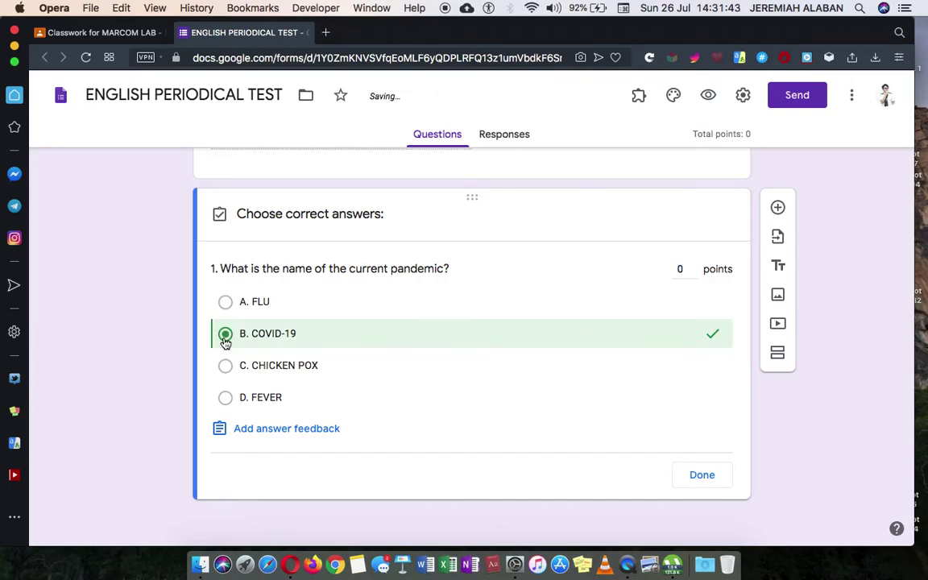
{"action": "left_click", "coordinate": [702, 475]}
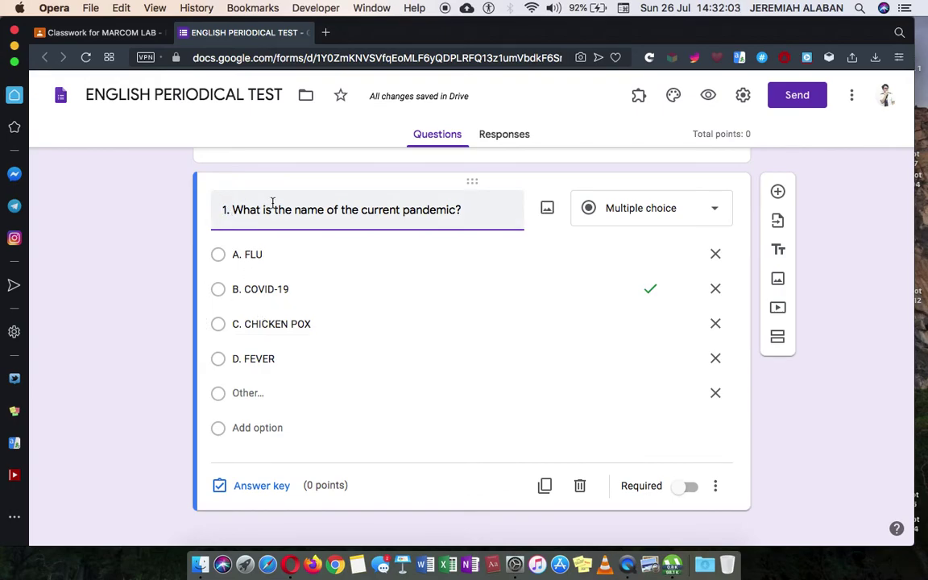
Add a multiple-choice question titled "2. Who is the president of the Philippines?" below the pandemic question.
{"action": "left_click", "coordinate": [778, 191]}
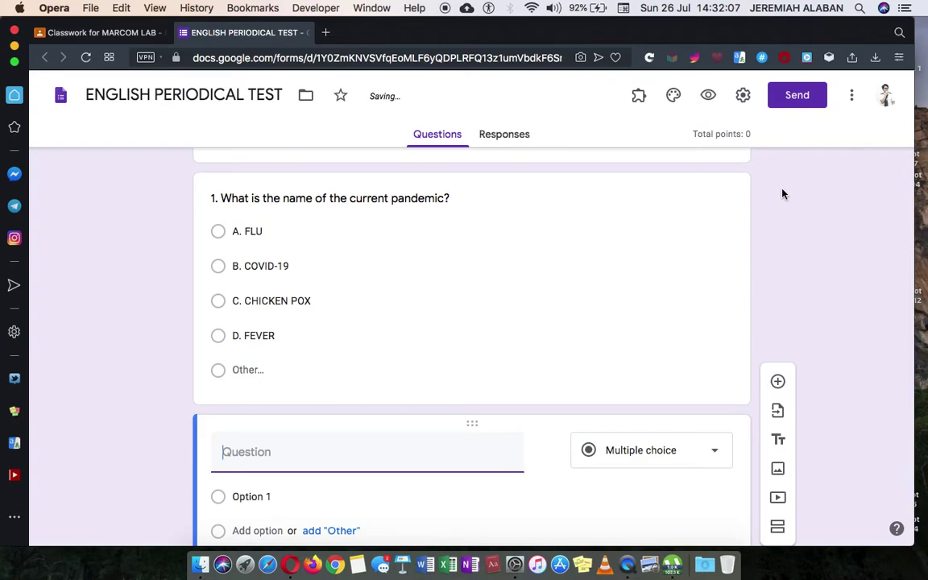
{"action": "type", "text": "2. Who"}
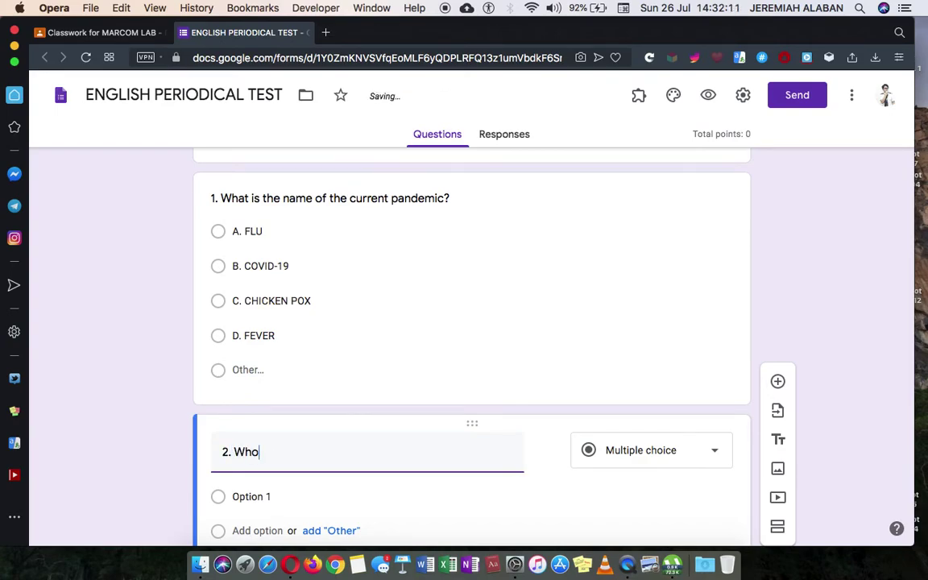
{"action": "type", "text": " is the presid"}
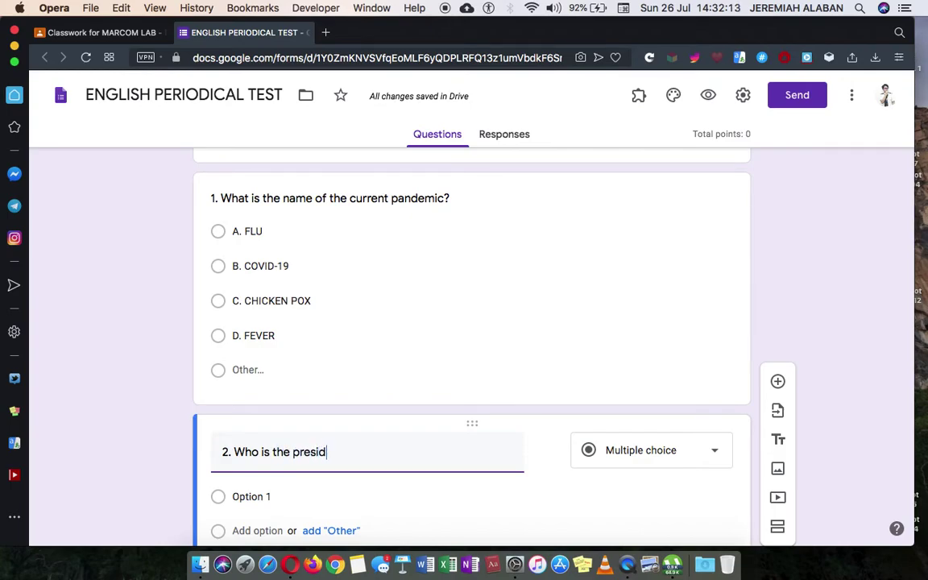
{"action": "type", "text": "ent of the Philippines?"}
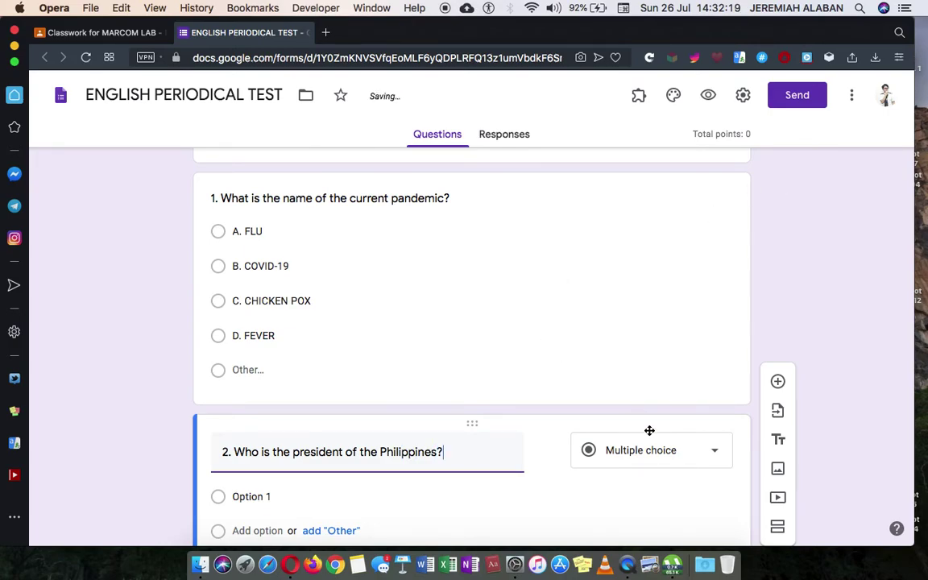
Enter the answer choices "A. Leni Robredo" and "B. Rodrigo Duterte" for question 2 and include an "Other" option.
{"action": "scroll", "coordinate": [648, 432], "scroll_direction": "down", "scroll_amount": 3}
{"action": "left_click", "coordinate": [290, 389]}
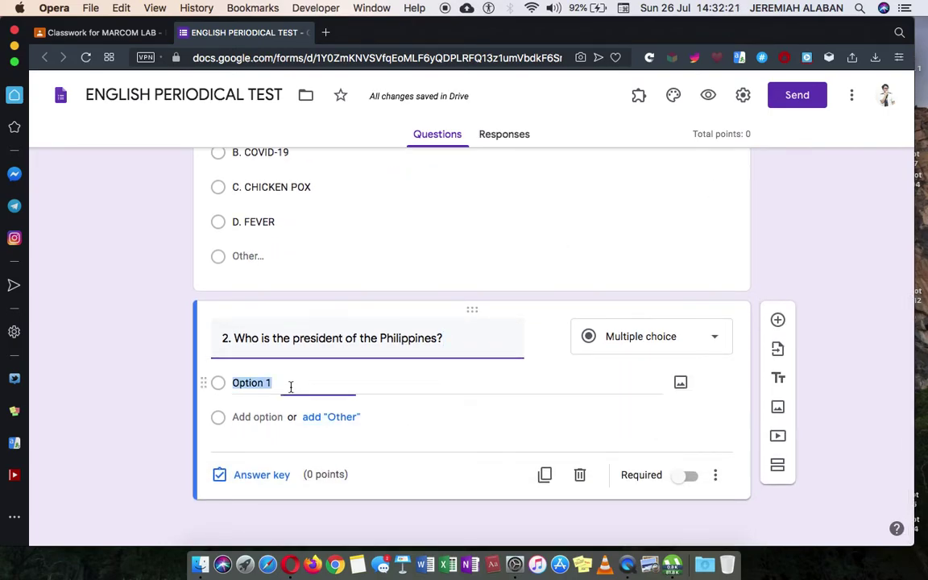
{"action": "type", "text": "A. "}
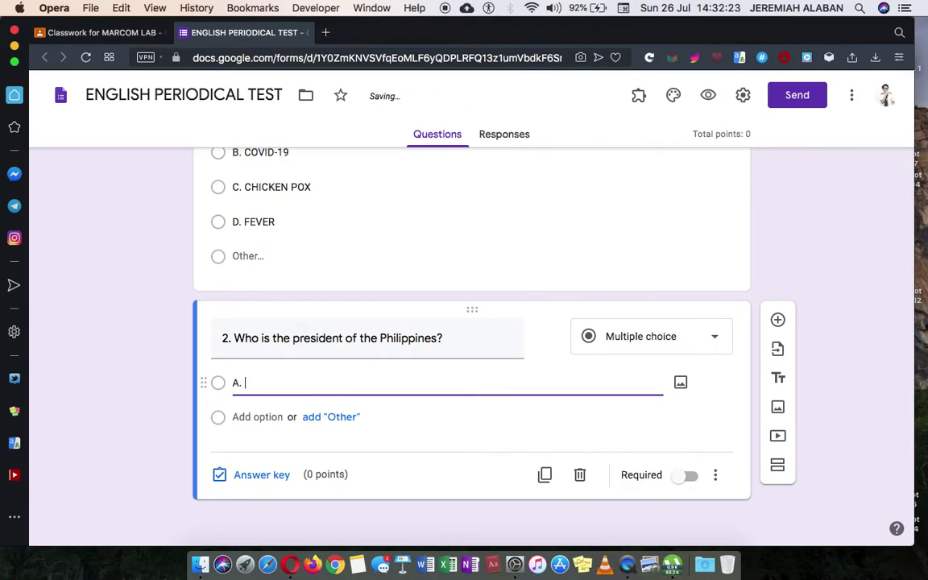
{"action": "type", "text": "Len"}
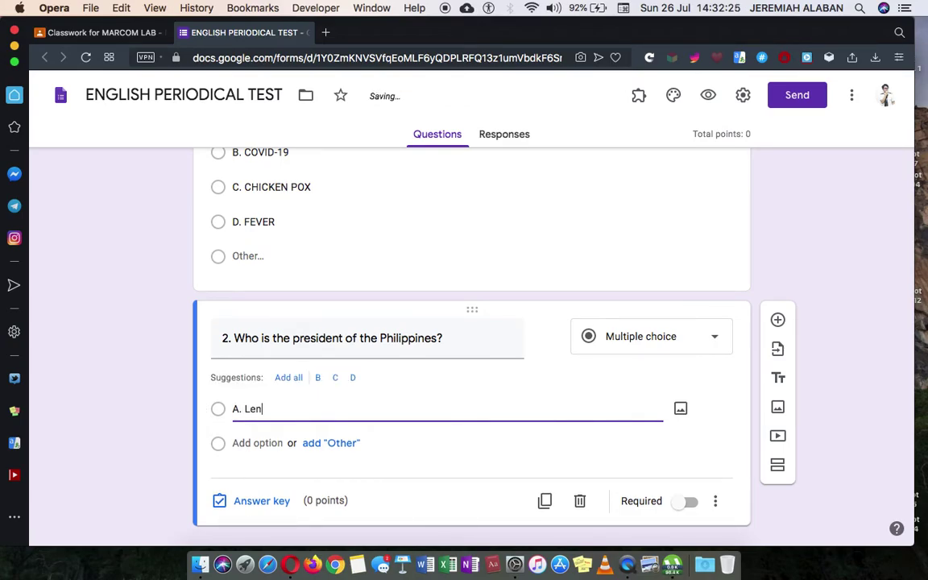
{"action": "type", "text": "i Robredo"}
{"action": "left_click", "coordinate": [314, 445]}
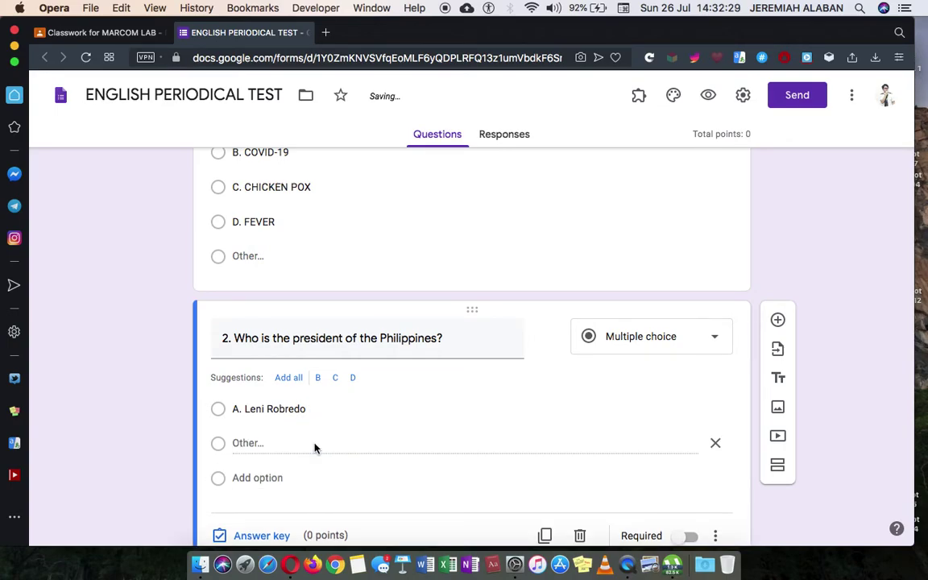
{"action": "left_click", "coordinate": [259, 479]}
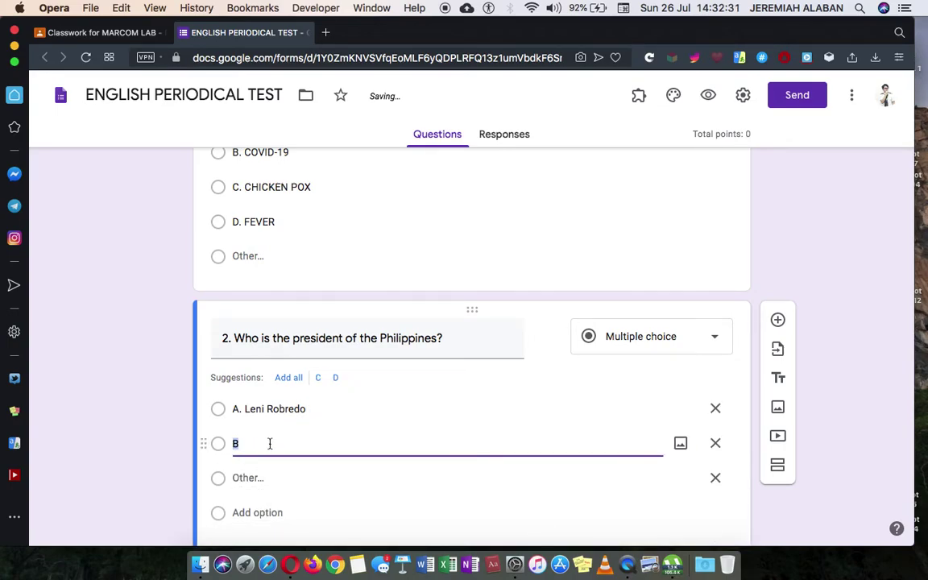
{"action": "type", "text": "B. ROD"}
{"action": "key", "text": "BackSpace"}
{"action": "key", "text": "BackSpace"}
{"action": "key", "text": "BackSpace"}
{"action": "type", "text": "Rodrigo Duterte"}
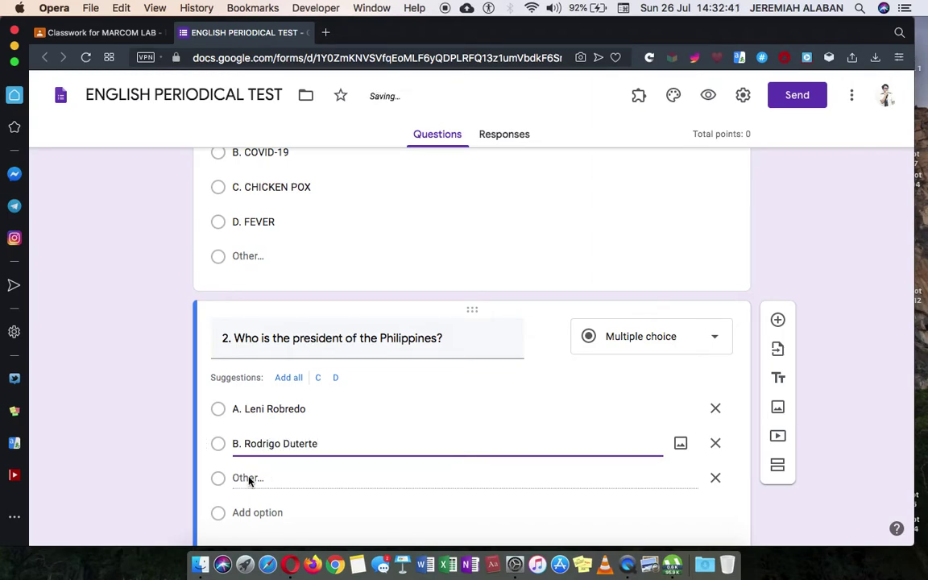
Add the answer choices "C. Harry Roque" and "D. Noli De Castro" to question 2.
{"action": "left_click", "coordinate": [255, 513]}
{"action": "type", "text": "C"}
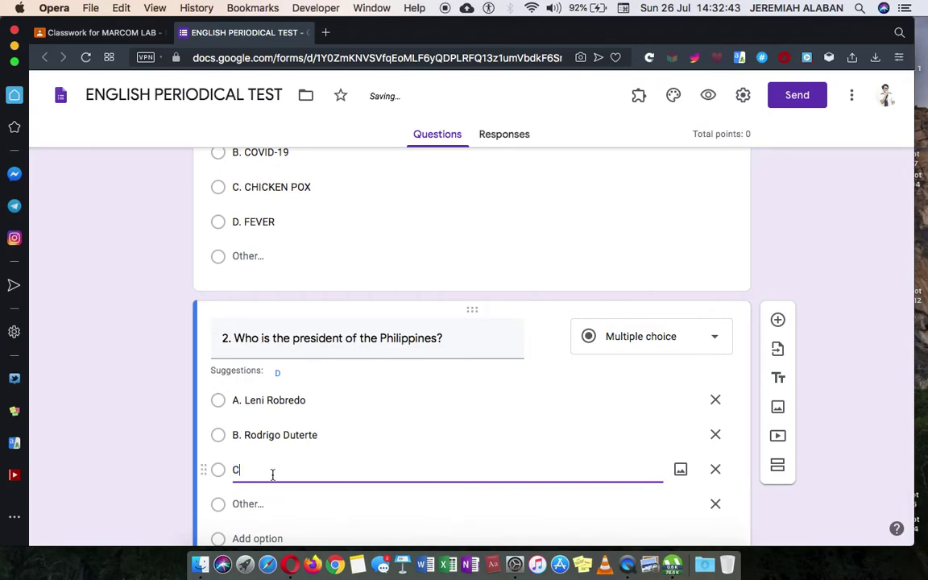
{"action": "type", "text": ". Harry Roque"}
{"action": "scroll", "coordinate": [471, 347], "scroll_direction": "down", "scroll_amount": 3}
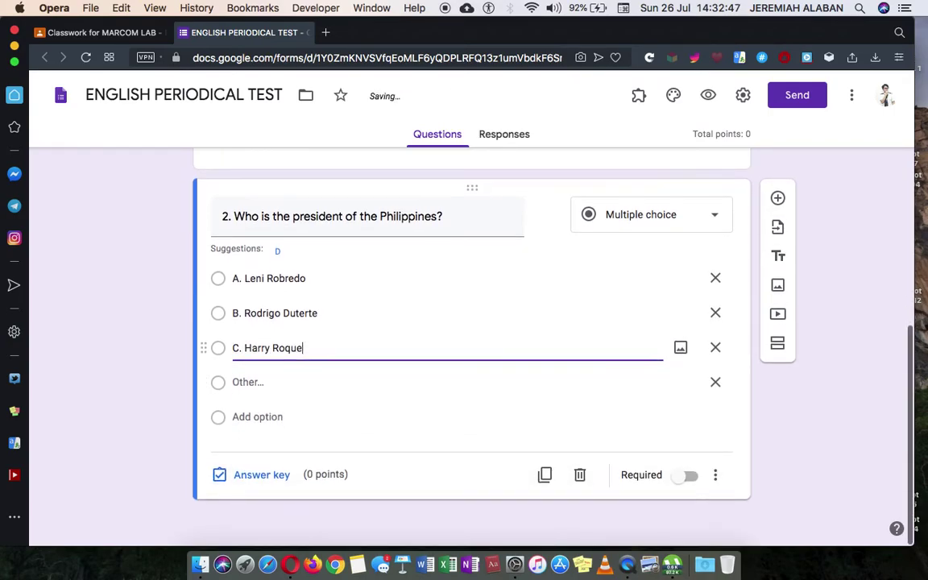
{"action": "left_click", "coordinate": [258, 417]}
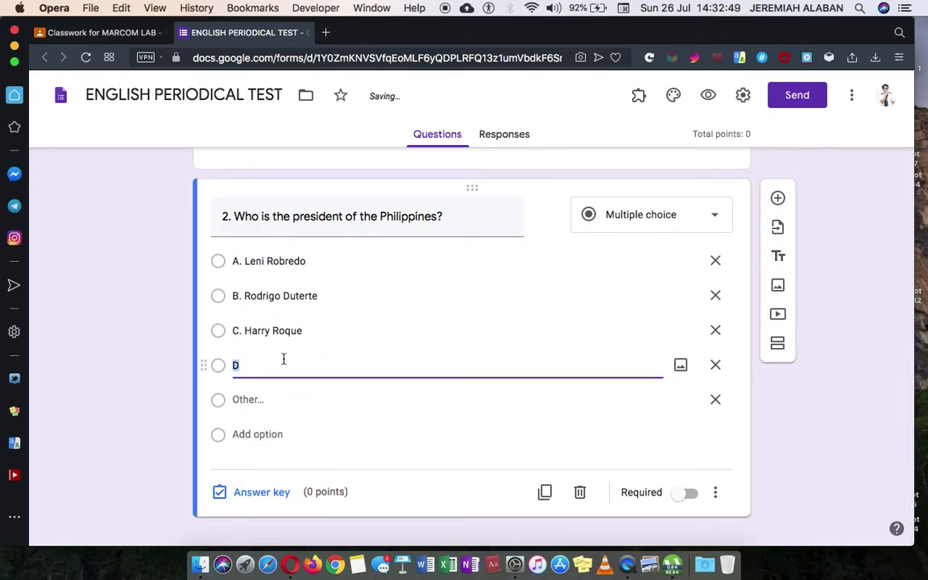
{"action": "type", "text": "D. "}
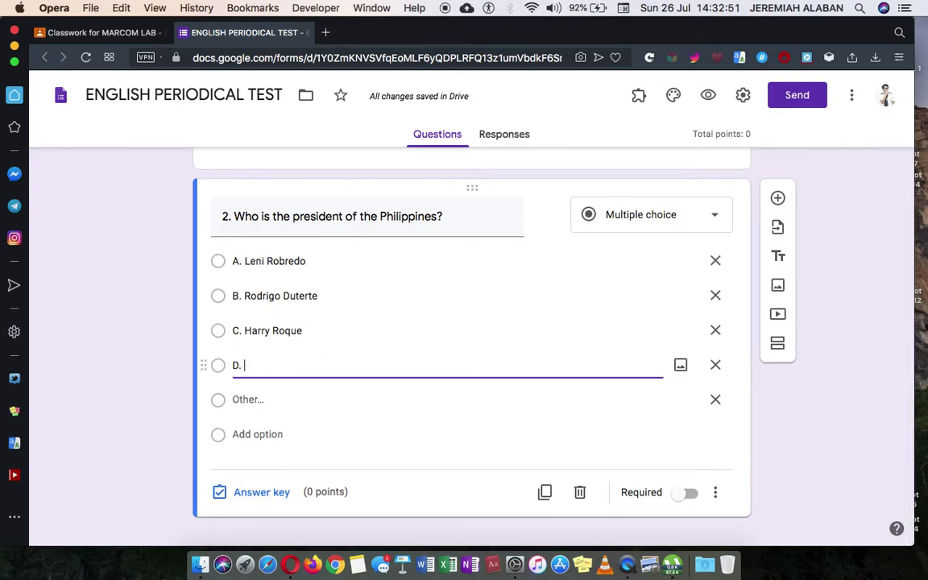
{"action": "type", "text": "Noli "}
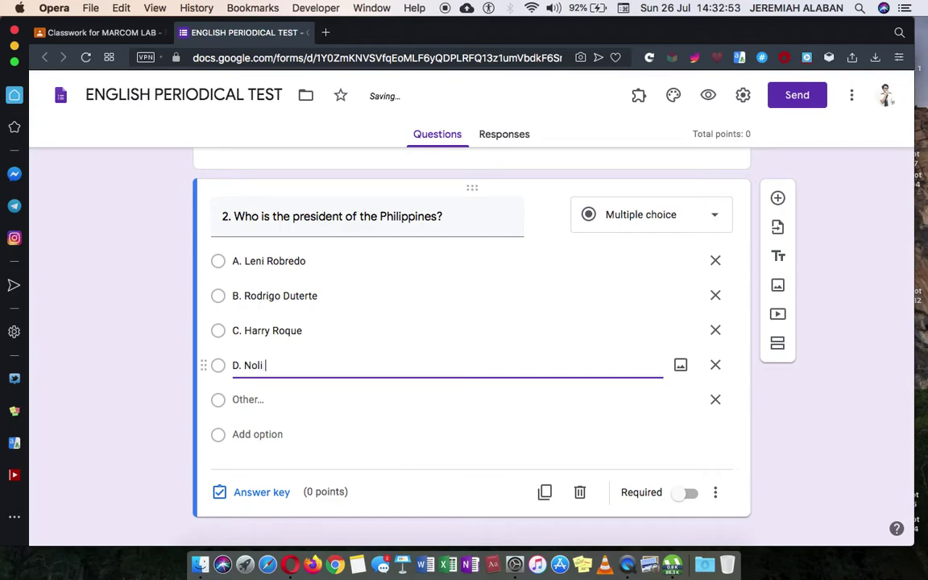
{"action": "type", "text": "De Castro"}
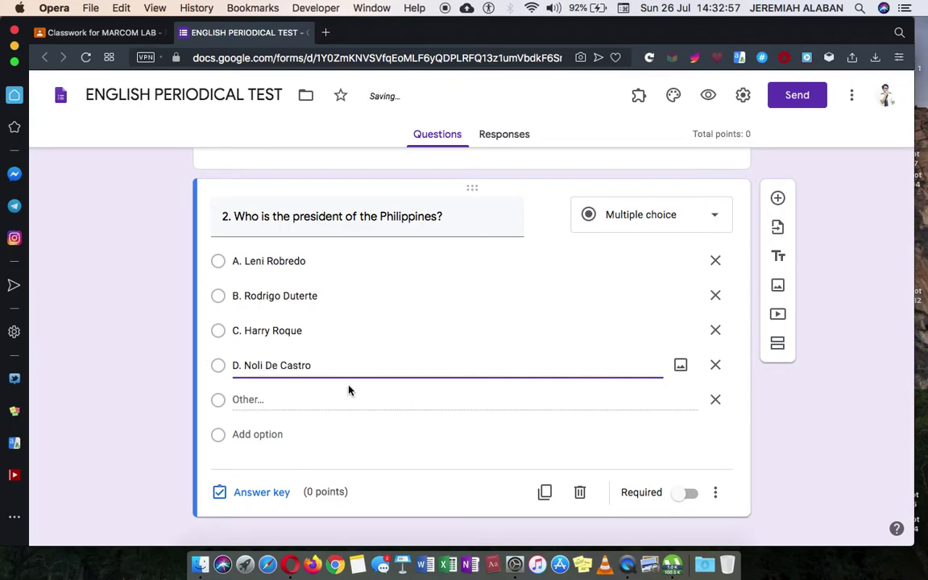
Mark "B. Rodrigo Duterte" as the correct answer in question 2's answer key.
{"action": "left_click", "coordinate": [256, 492]}
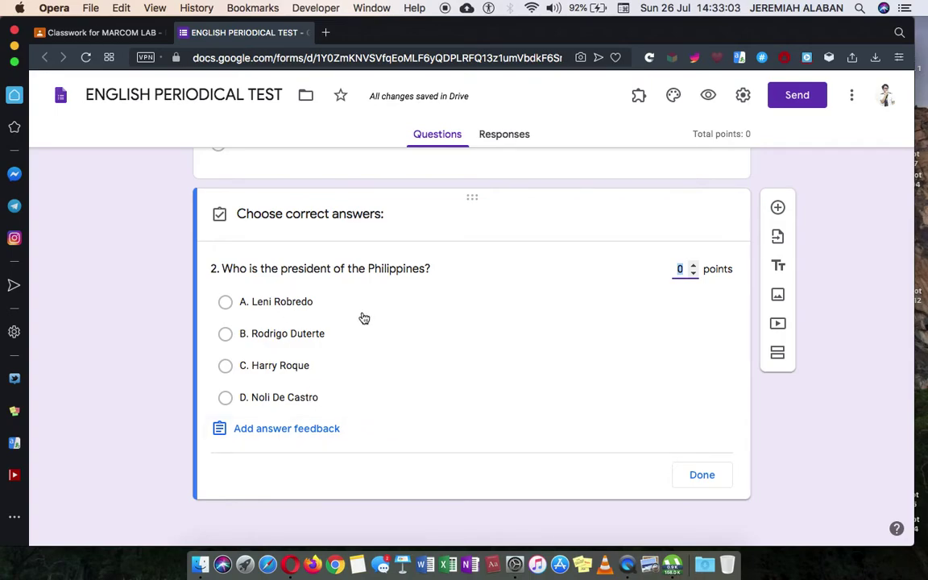
{"action": "left_click", "coordinate": [228, 337]}
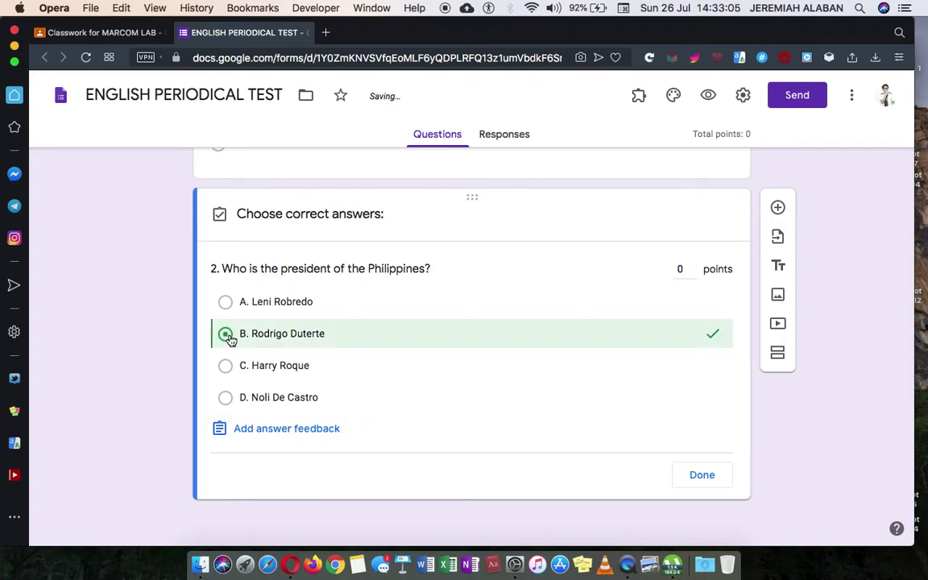
{"action": "left_click", "coordinate": [702, 476]}
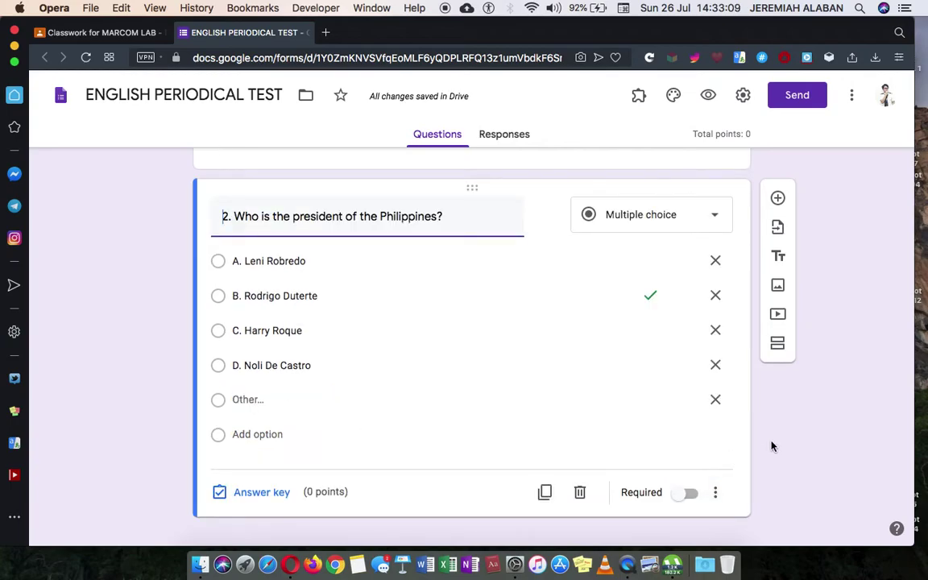
{"action": "scroll", "coordinate": [773, 446], "scroll_direction": "up", "scroll_amount": 3}
{"action": "scroll", "coordinate": [772, 445], "scroll_direction": "down", "scroll_amount": 5}
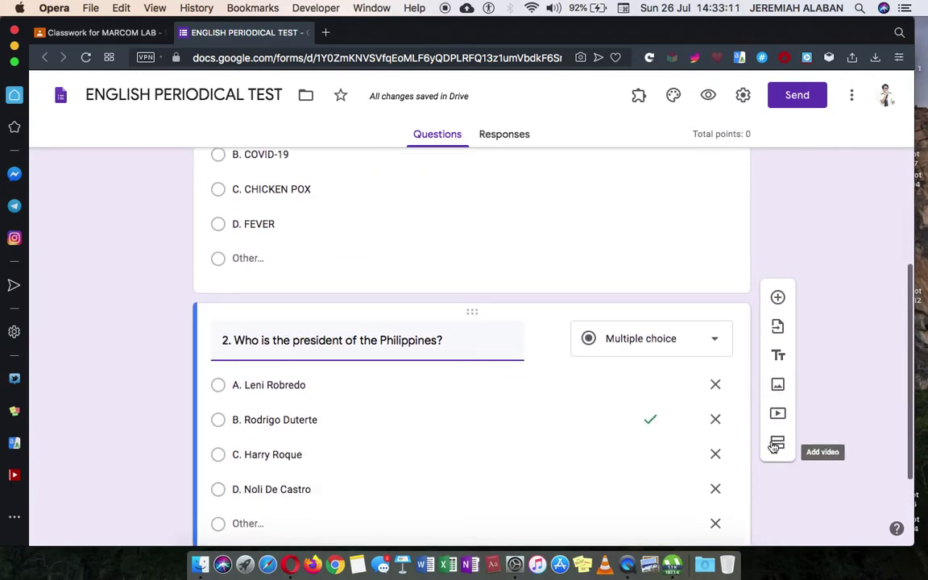
Add a new blank multiple-choice question below question 2.
{"action": "scroll", "coordinate": [771, 445], "scroll_direction": "down", "scroll_amount": 1}
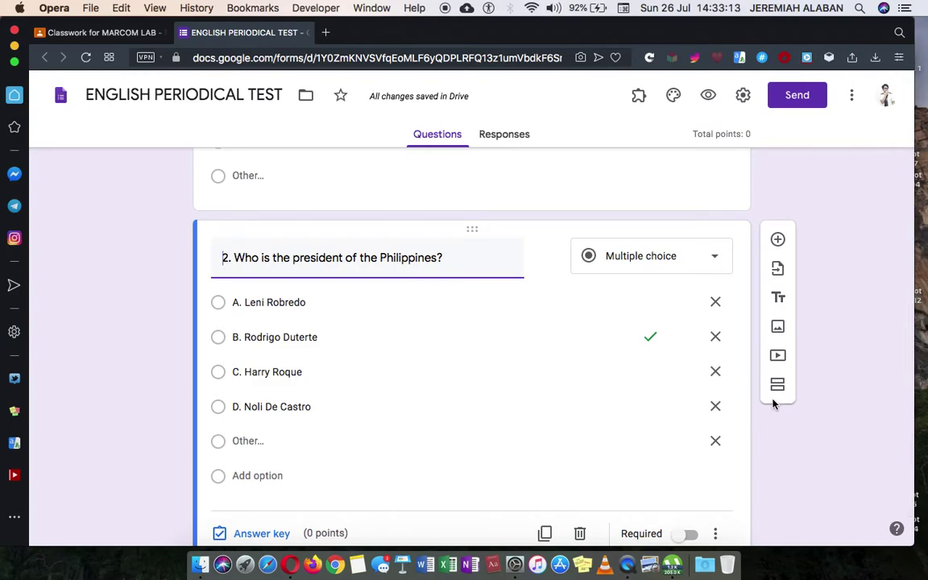
{"action": "left_click", "coordinate": [778, 240]}
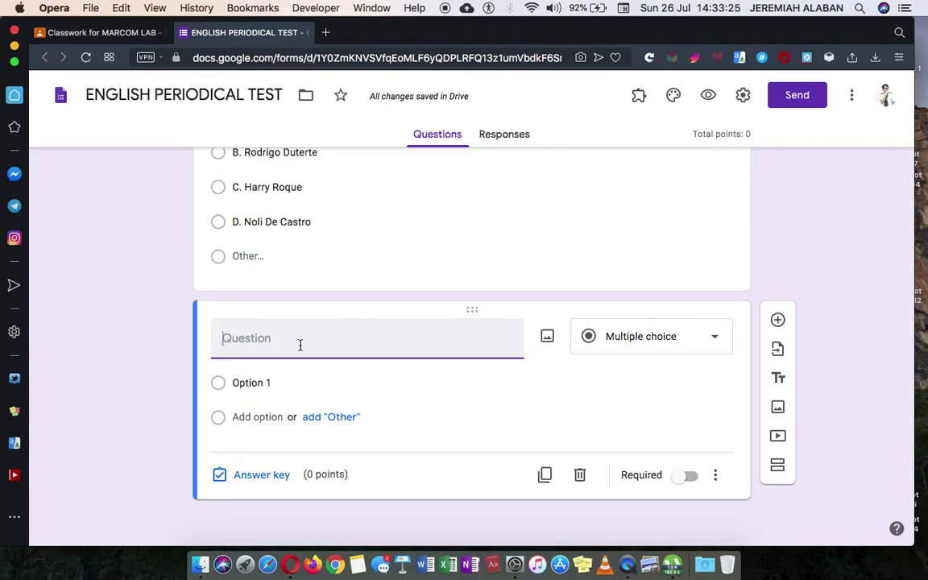
Turn on email address collection in the form's general settings, briefly enabling response receipts and switching them off again.
{"action": "scroll", "coordinate": [458, 300], "scroll_direction": "up", "scroll_amount": 10}
{"action": "scroll", "coordinate": [459, 300], "scroll_direction": "down", "scroll_amount": 1}
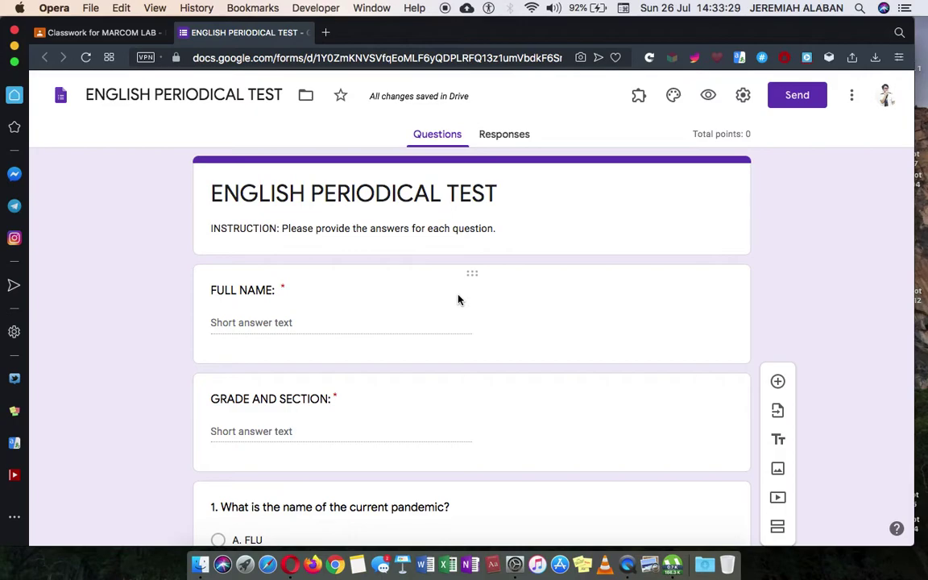
{"action": "left_click", "coordinate": [743, 96]}
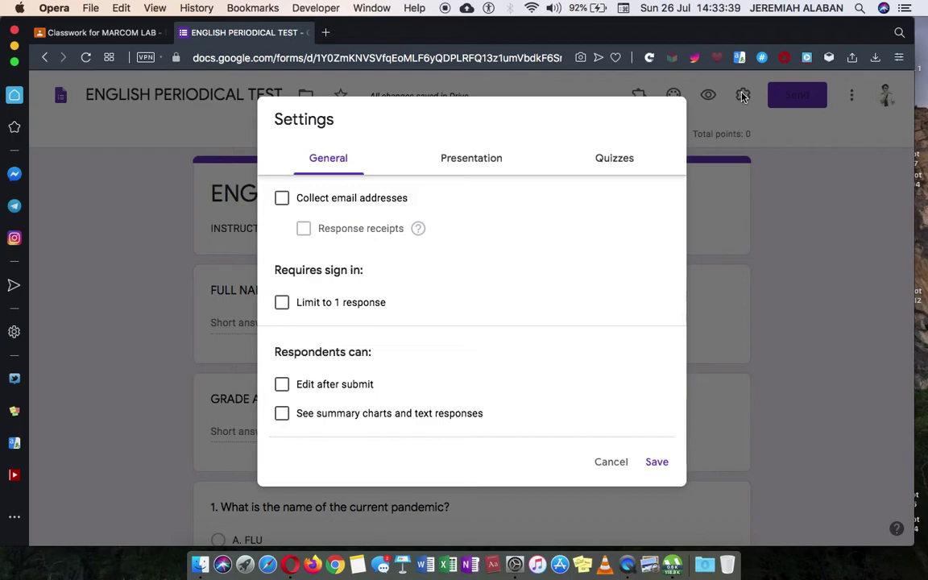
{"action": "scroll", "coordinate": [414, 276], "scroll_direction": "down", "scroll_amount": 2}
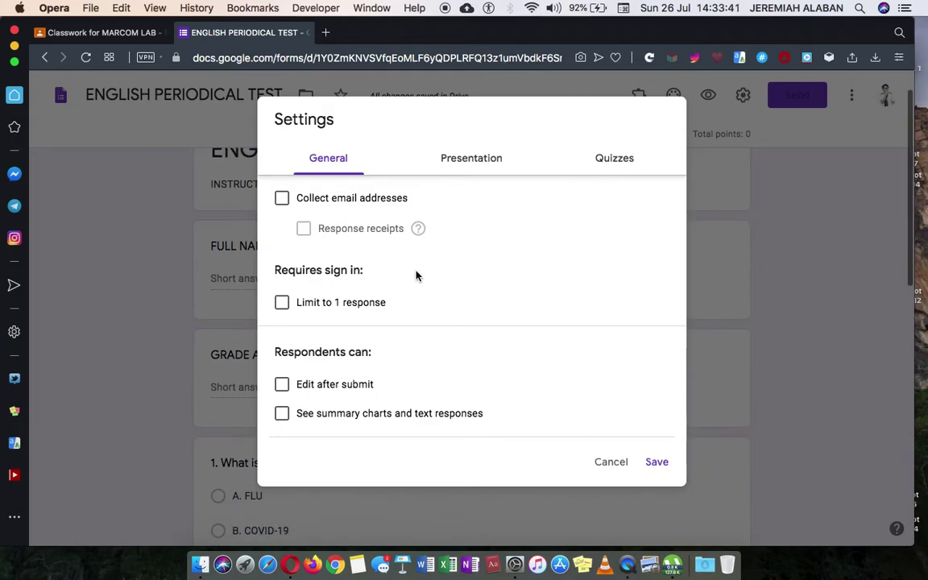
{"action": "scroll", "coordinate": [414, 273], "scroll_direction": "up", "scroll_amount": 2}
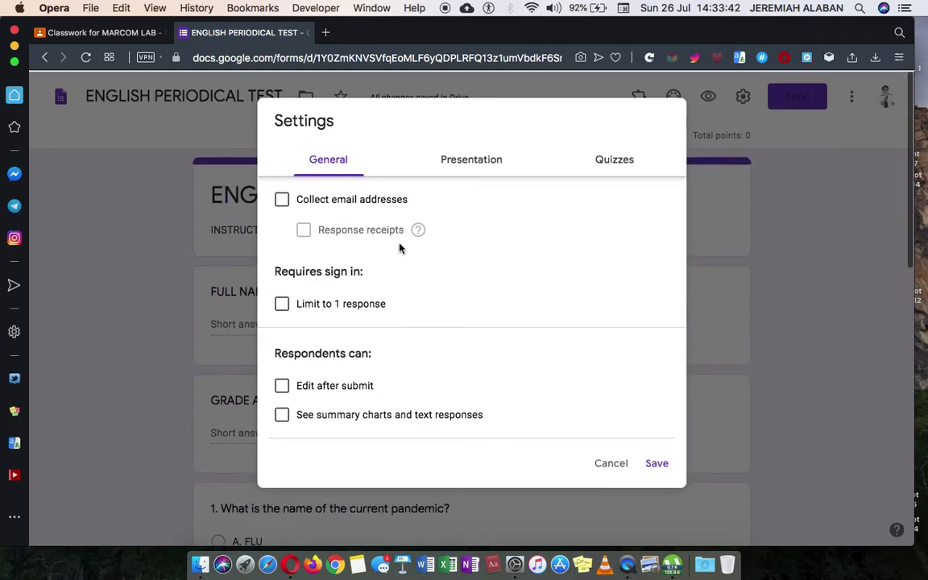
{"action": "left_click", "coordinate": [282, 199]}
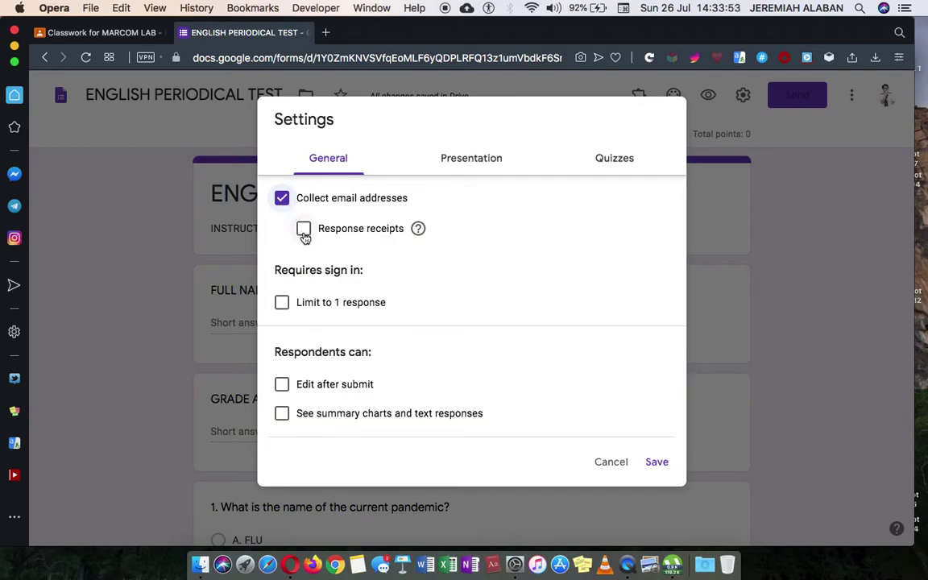
{"action": "left_click", "coordinate": [303, 232]}
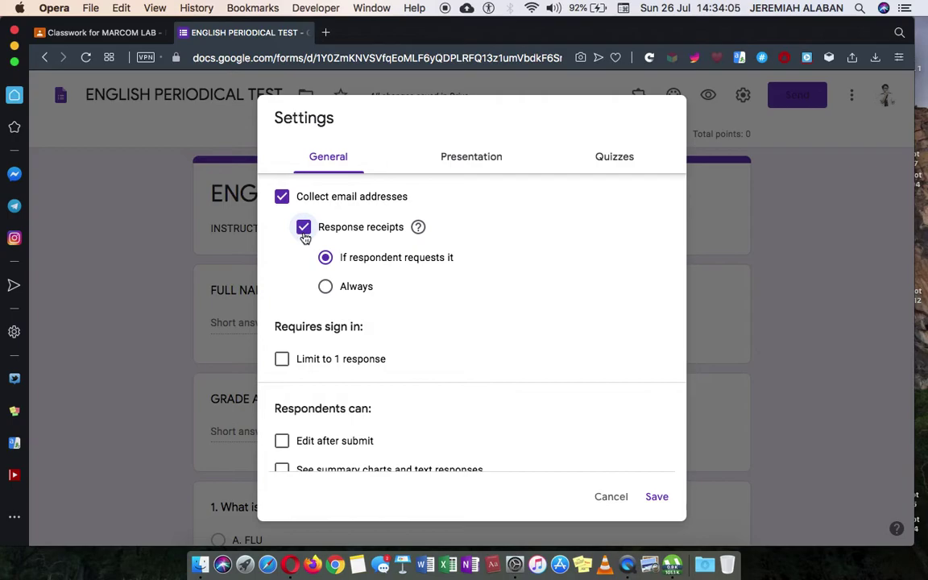
{"action": "left_click", "coordinate": [304, 235]}
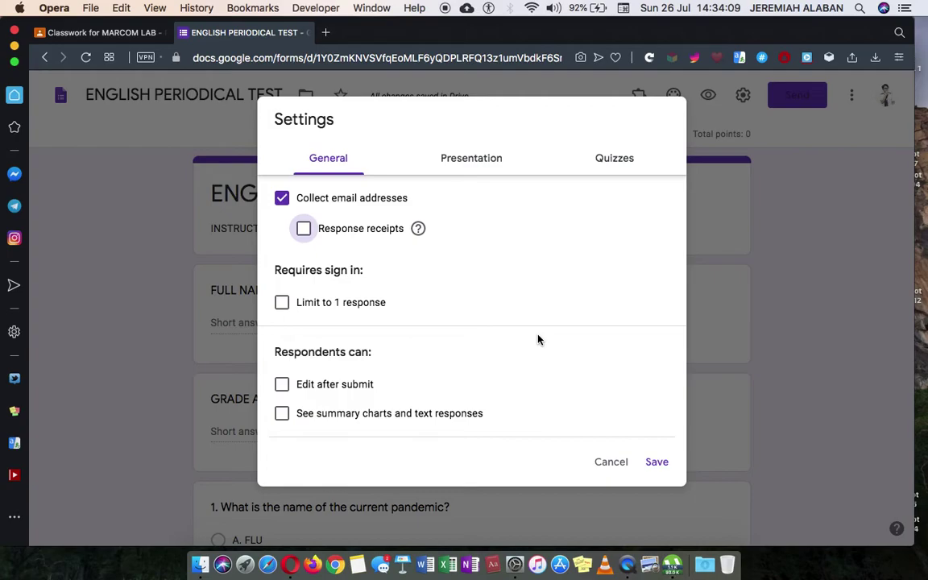
Limit the form to 1 response per respondent in the general settings.
{"action": "scroll", "coordinate": [494, 315], "scroll_direction": "down", "scroll_amount": 1}
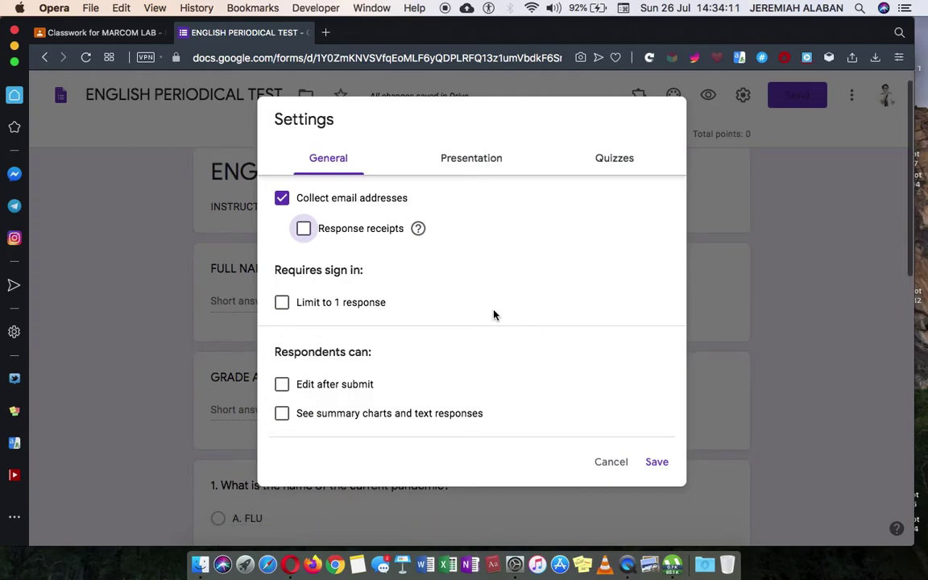
{"action": "scroll", "coordinate": [493, 314], "scroll_direction": "up", "scroll_amount": 1}
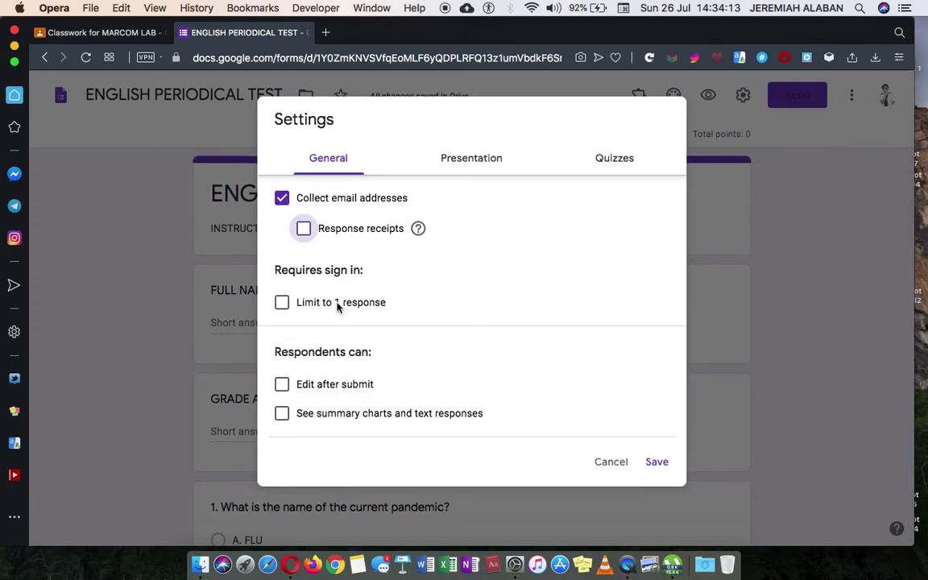
{"action": "left_click", "coordinate": [282, 304]}
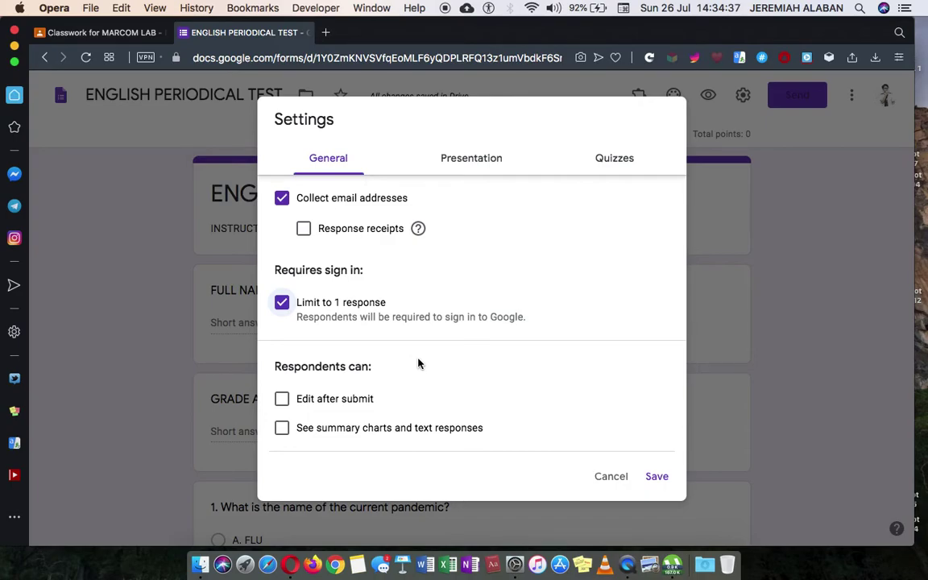
{"action": "left_click", "coordinate": [280, 304]}
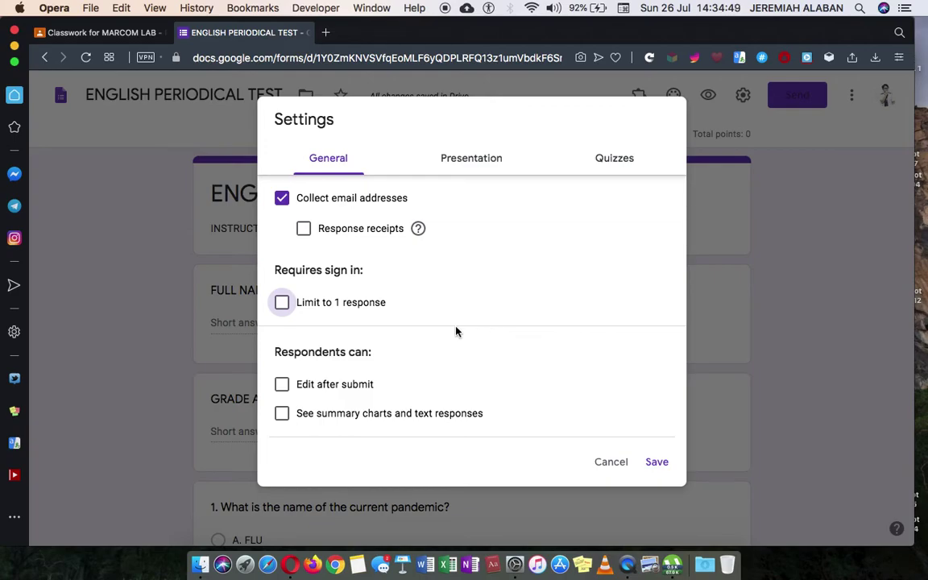
{"action": "left_click", "coordinate": [282, 304]}
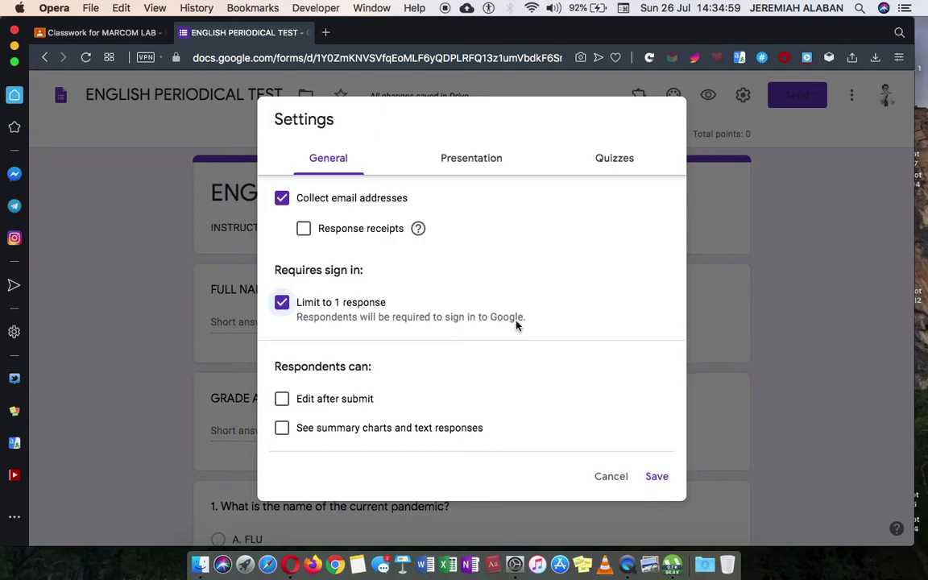
{"action": "scroll", "coordinate": [517, 322], "scroll_direction": "down", "scroll_amount": 1}
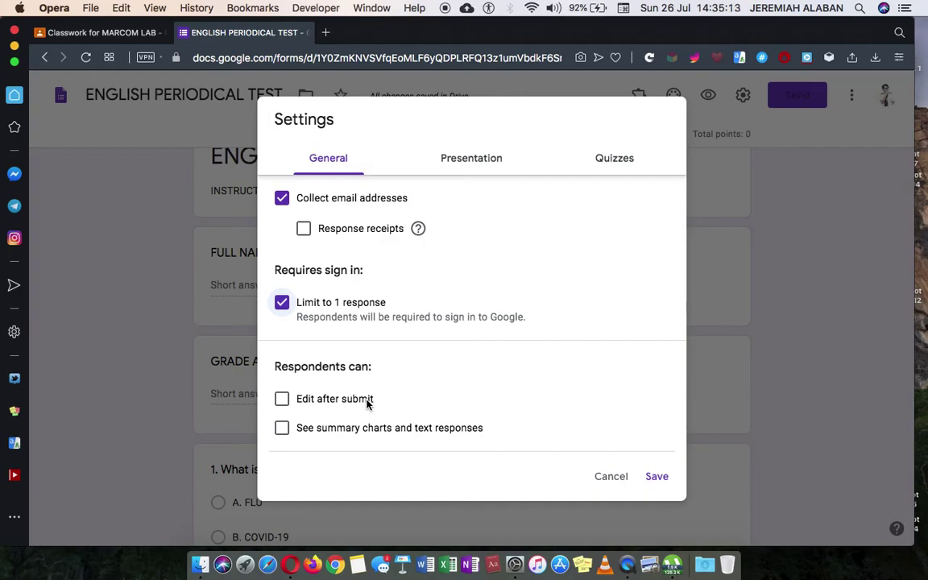
Examine the form's presentation settings for the progress bar, question order shuffling and confirmation message.
{"action": "left_click", "coordinate": [483, 167]}
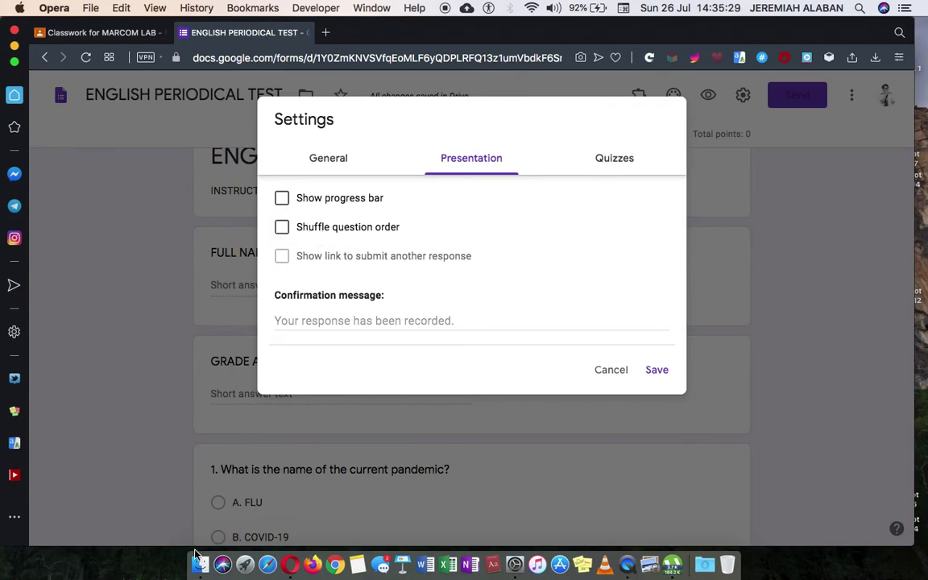
{"action": "scroll", "coordinate": [202, 427], "scroll_direction": "down", "scroll_amount": 3}
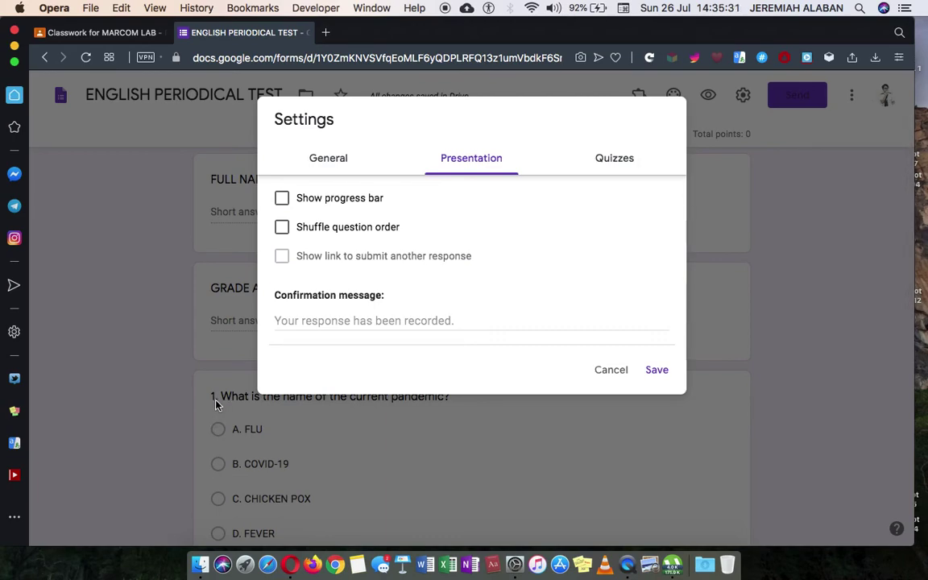
{"action": "scroll", "coordinate": [216, 402], "scroll_direction": "down", "scroll_amount": 6}
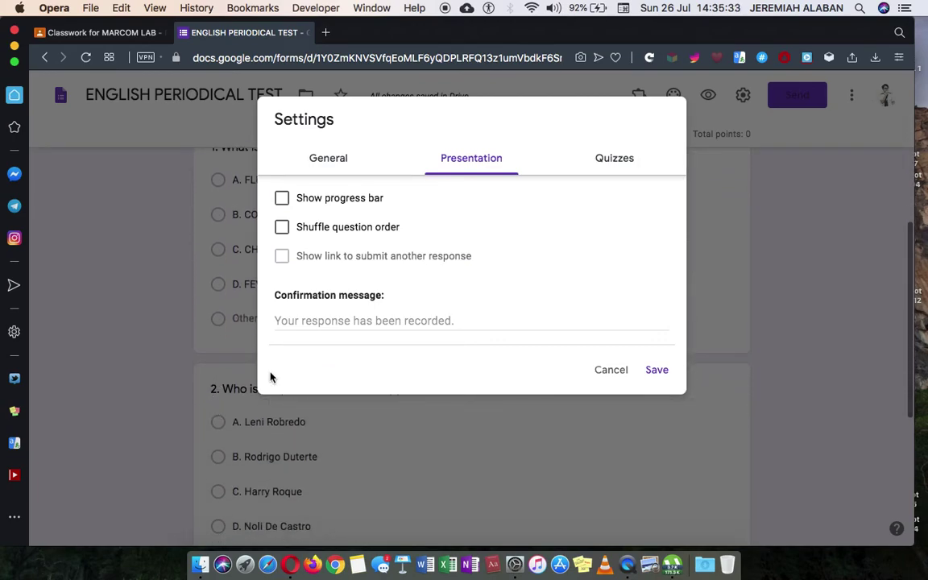
{"action": "scroll", "coordinate": [356, 265], "scroll_direction": "up", "scroll_amount": 4}
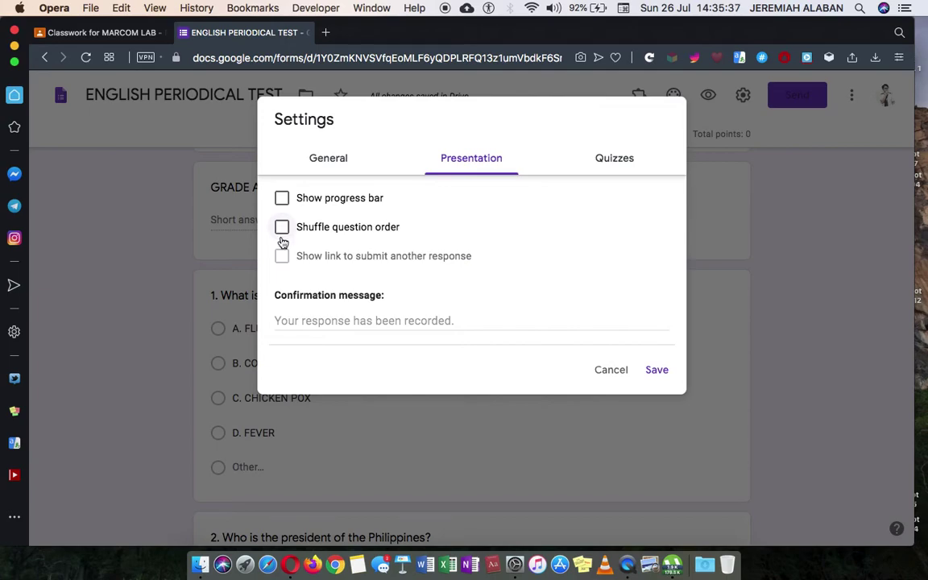
{"action": "scroll", "coordinate": [213, 424], "scroll_direction": "down", "scroll_amount": 1}
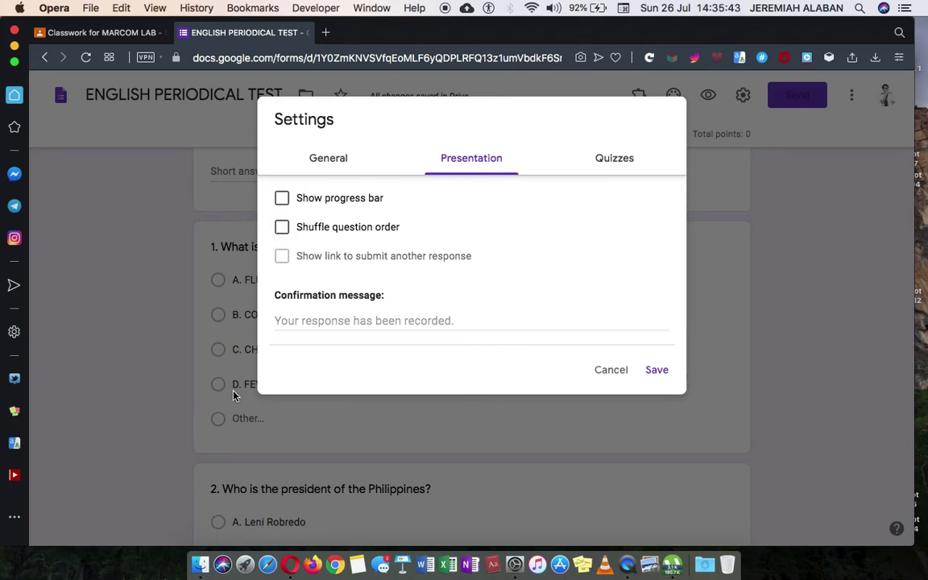
{"action": "scroll", "coordinate": [459, 213], "scroll_direction": "up", "scroll_amount": 5}
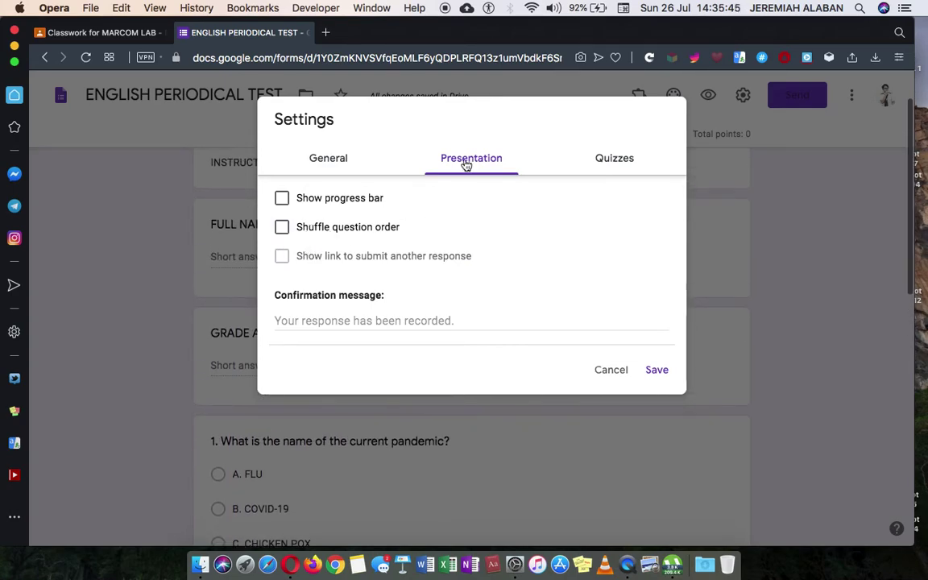
Set the quiz's grade release to "Later, after manual review" in the quiz settings.
{"action": "left_click", "coordinate": [629, 168]}
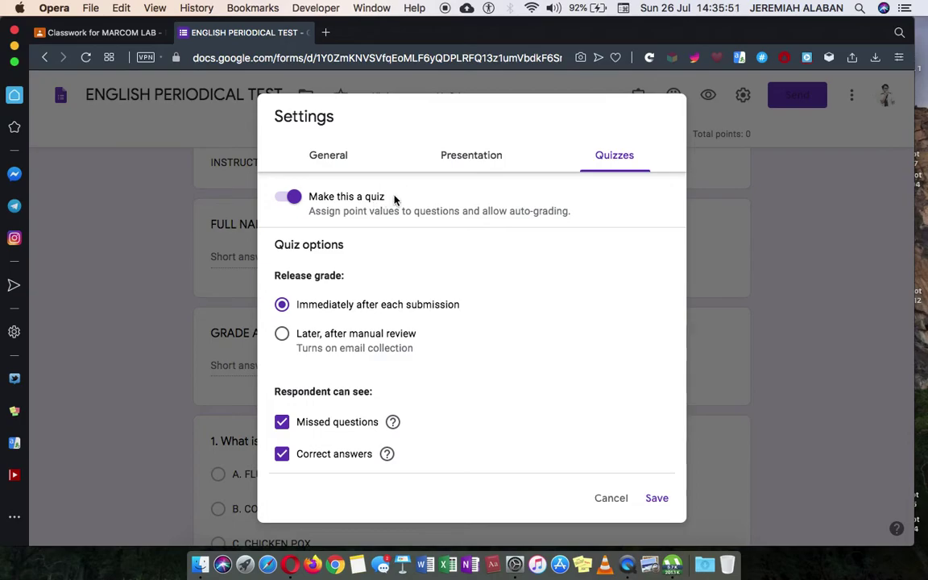
{"action": "scroll", "coordinate": [436, 290], "scroll_direction": "down", "scroll_amount": 2}
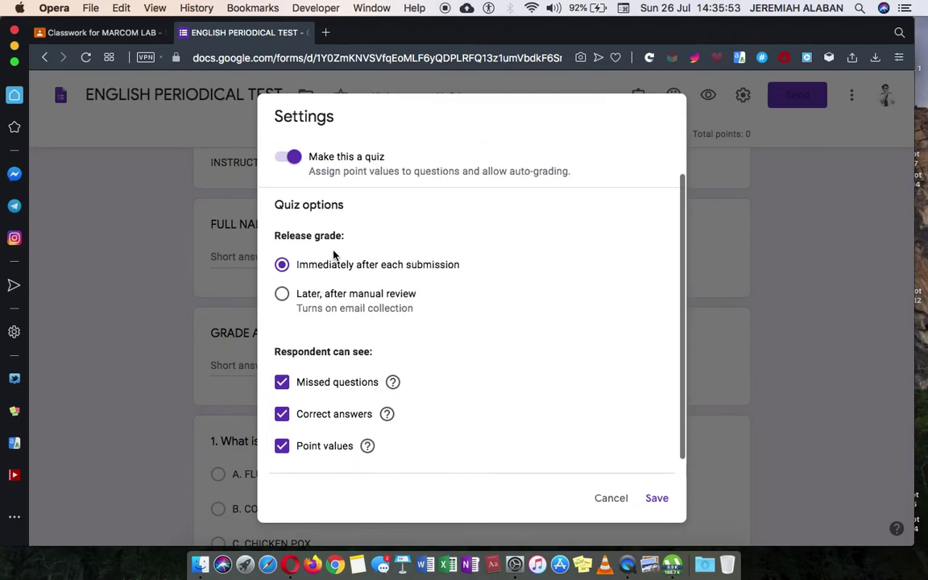
{"action": "scroll", "coordinate": [326, 249], "scroll_direction": "down", "scroll_amount": 1}
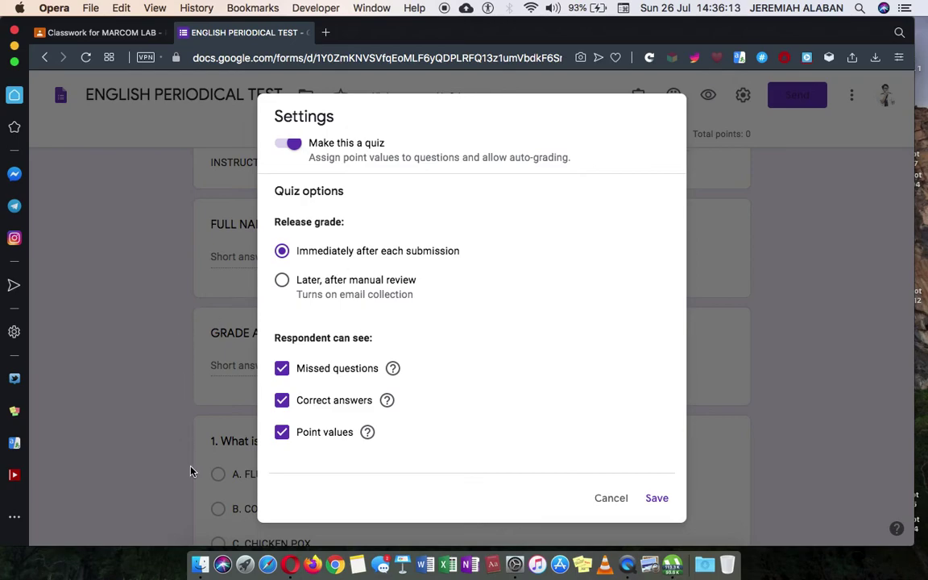
{"action": "left_click", "coordinate": [282, 280]}
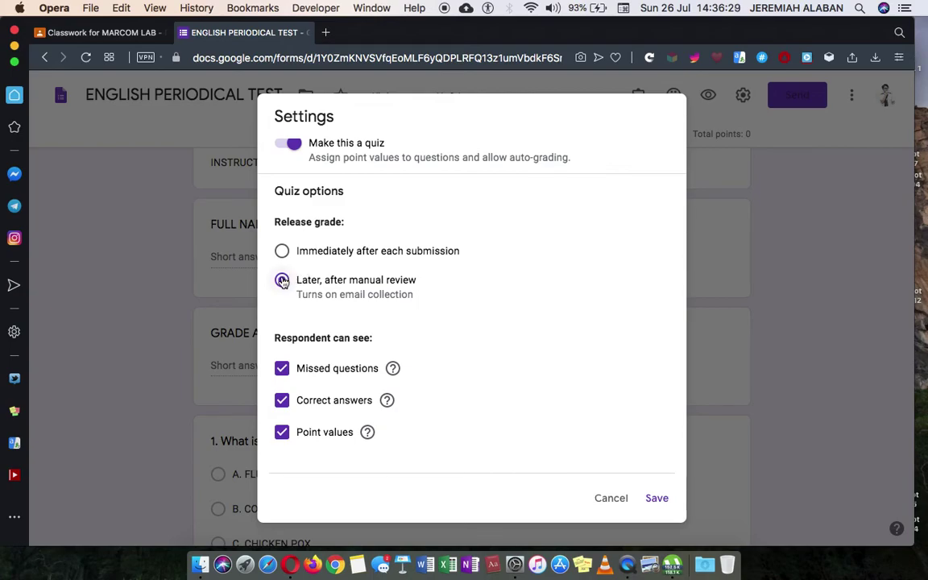
Hide missed questions, correct answers and point values from respondents, and save the form settings.
{"action": "left_click", "coordinate": [282, 369]}
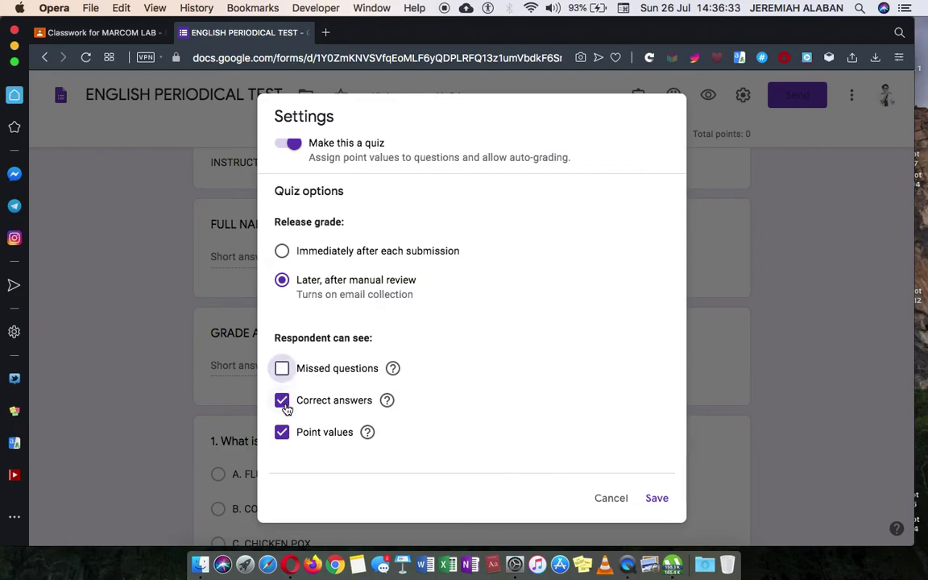
{"action": "left_click", "coordinate": [283, 403]}
{"action": "left_click", "coordinate": [283, 434]}
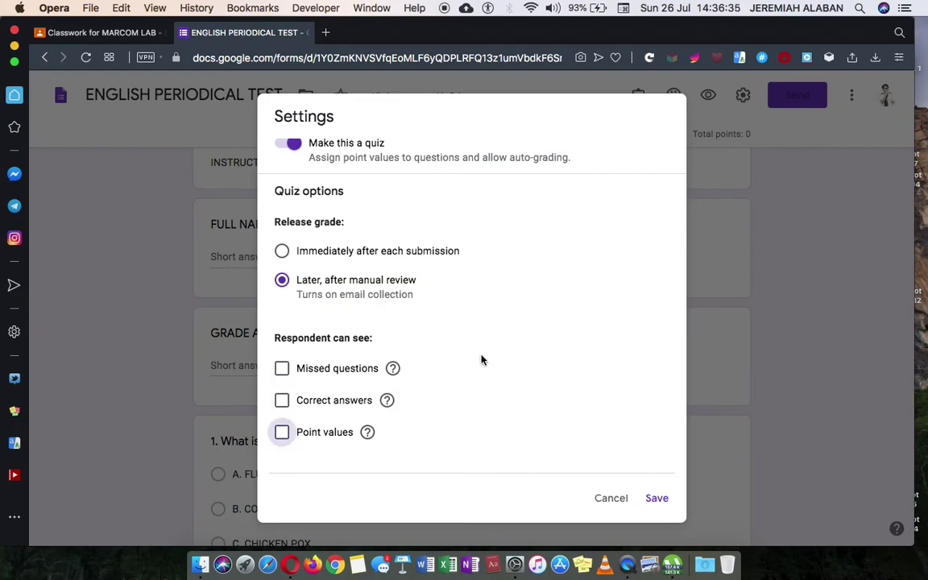
{"action": "scroll", "coordinate": [480, 360], "scroll_direction": "up", "scroll_amount": 2}
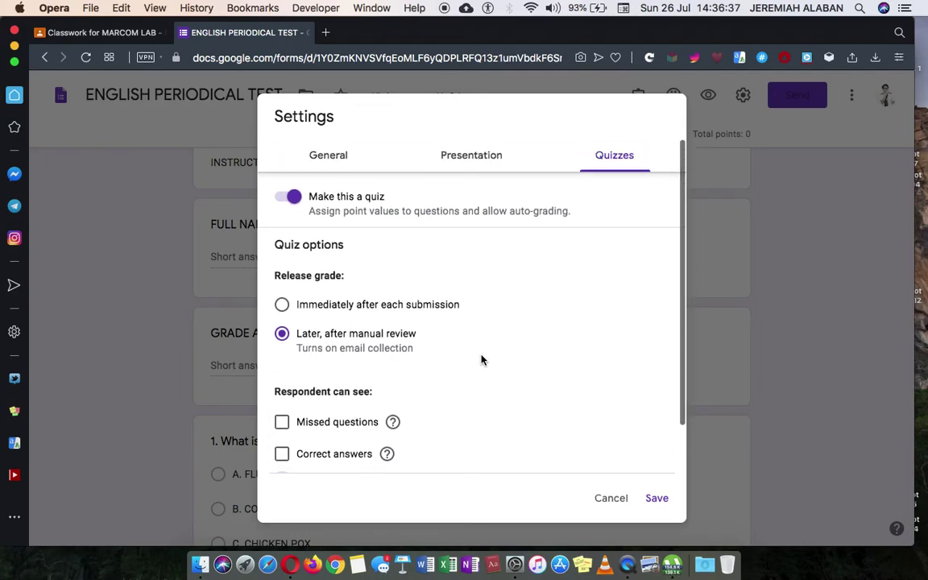
{"action": "left_click", "coordinate": [656, 500]}
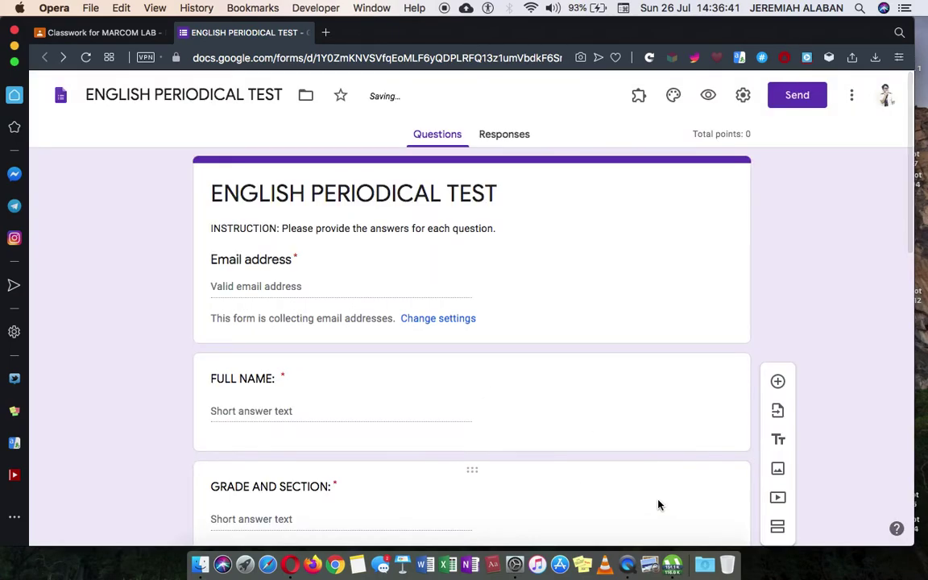
Review the form's fields and questions from the header down to the blank question after question 2.
{"action": "scroll", "coordinate": [792, 329], "scroll_direction": "down", "scroll_amount": 10}
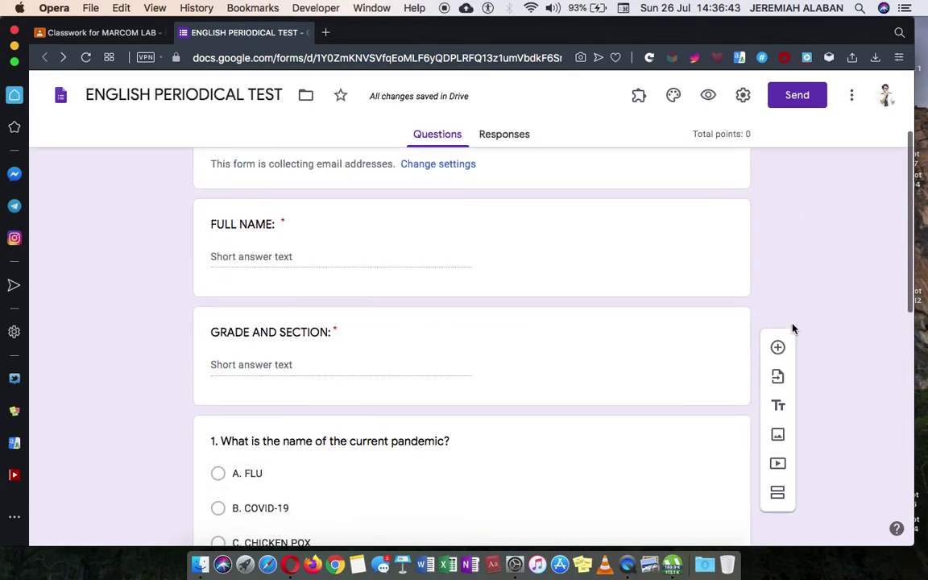
{"action": "scroll", "coordinate": [793, 328], "scroll_direction": "down", "scroll_amount": 3}
{"action": "scroll", "coordinate": [792, 328], "scroll_direction": "up", "scroll_amount": 15}
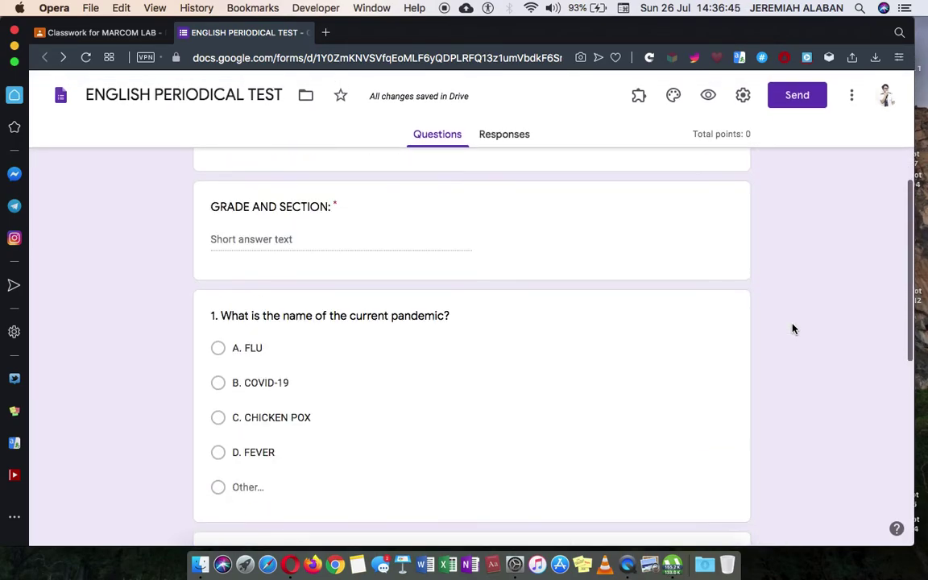
{"action": "scroll", "coordinate": [792, 329], "scroll_direction": "down", "scroll_amount": 5}
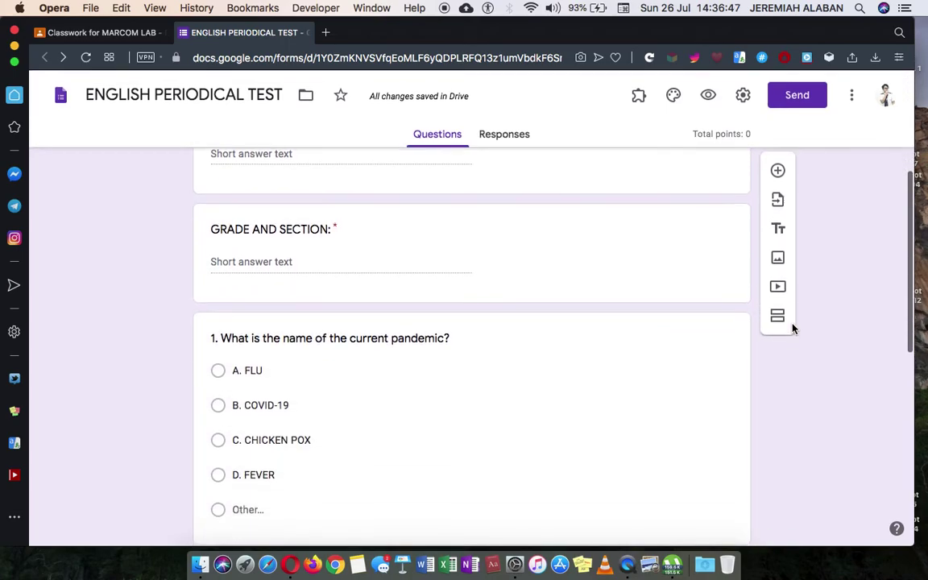
{"action": "scroll", "coordinate": [793, 329], "scroll_direction": "down", "scroll_amount": 5}
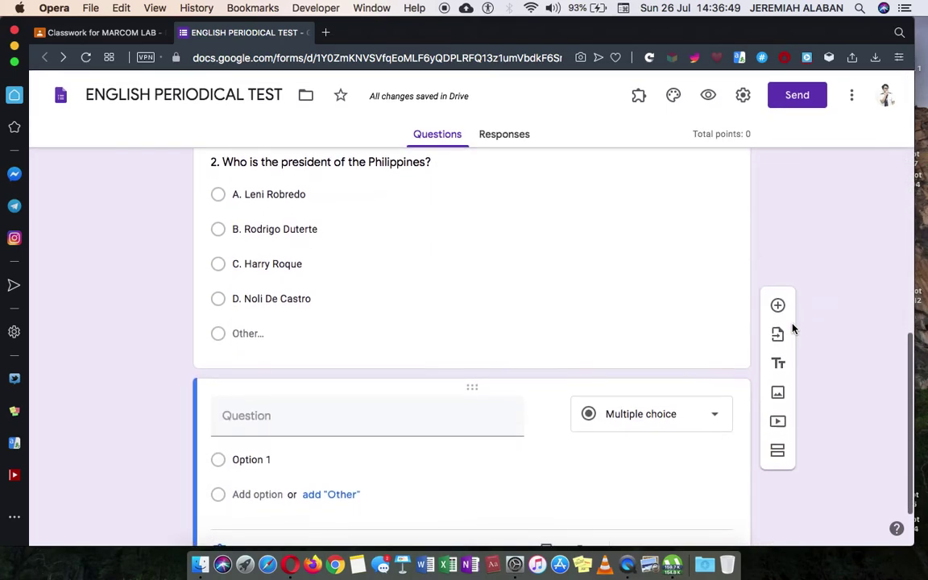
{"action": "scroll", "coordinate": [793, 328], "scroll_direction": "up", "scroll_amount": 10}
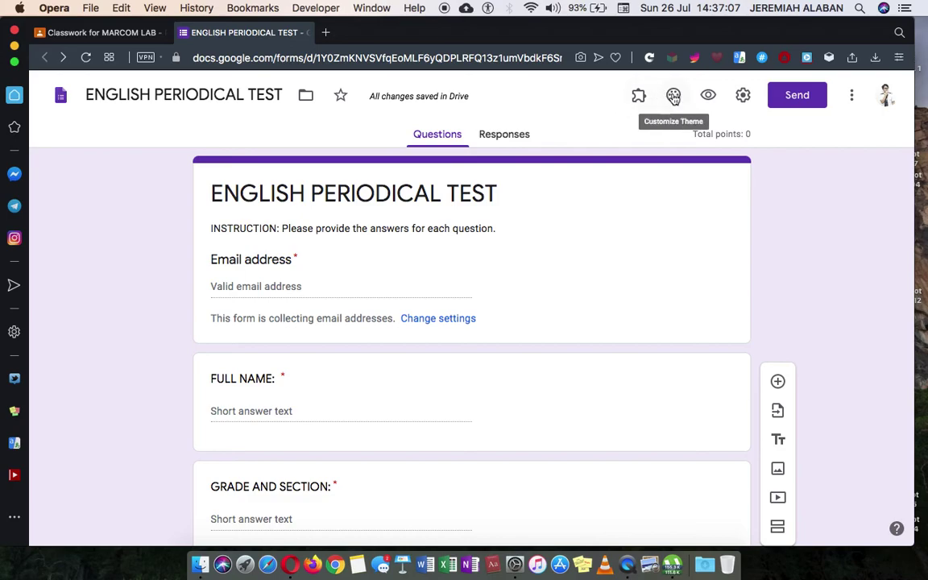
Set the form's theme color to Green #4caf50 and close the theme options.
{"action": "left_click", "coordinate": [673, 95]}
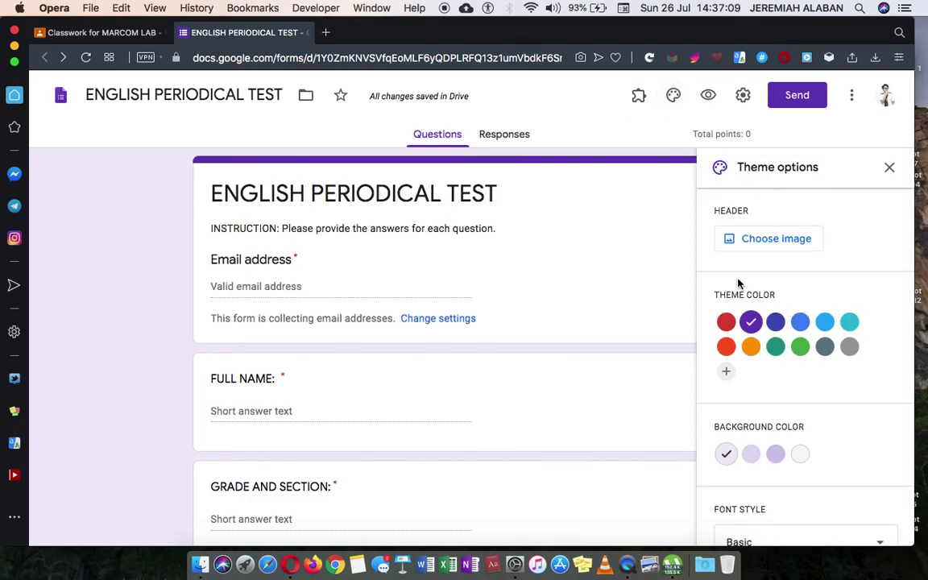
{"action": "left_click", "coordinate": [727, 323]}
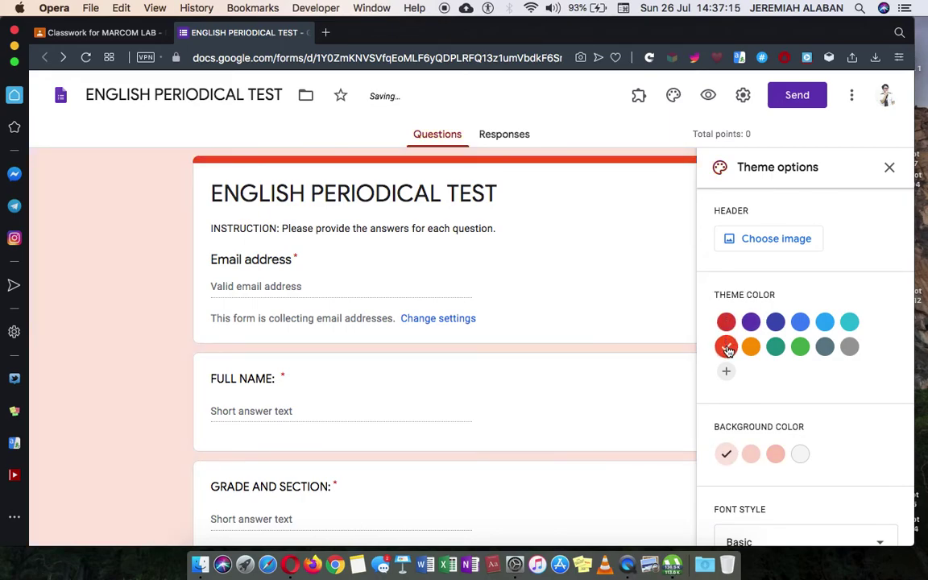
{"action": "left_click", "coordinate": [750, 351]}
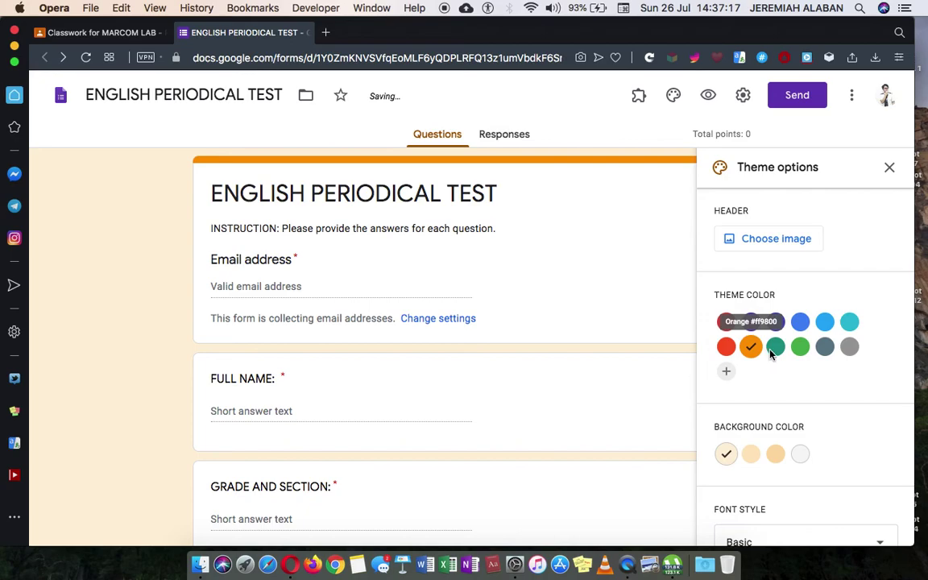
{"action": "left_click", "coordinate": [775, 348]}
{"action": "left_click", "coordinate": [797, 352]}
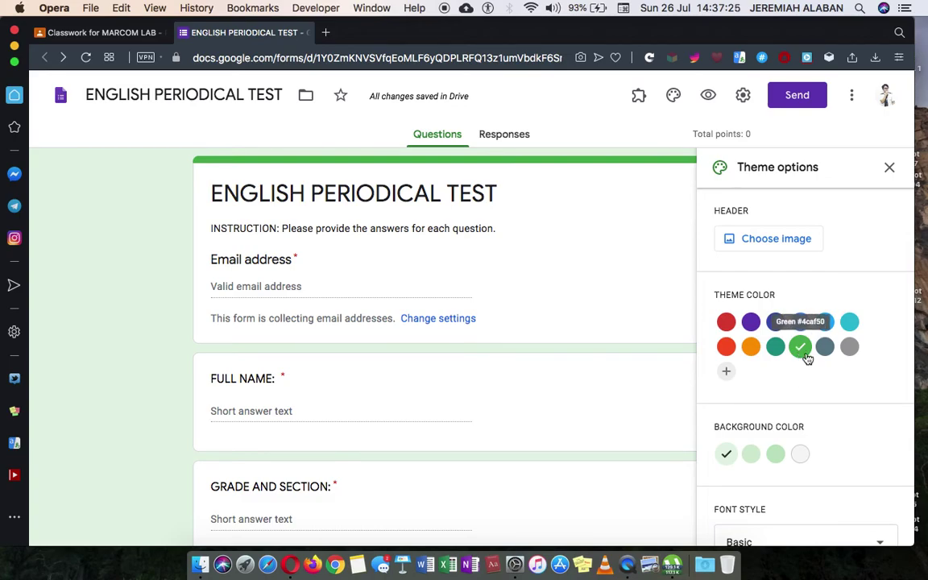
{"action": "left_click", "coordinate": [890, 168]}
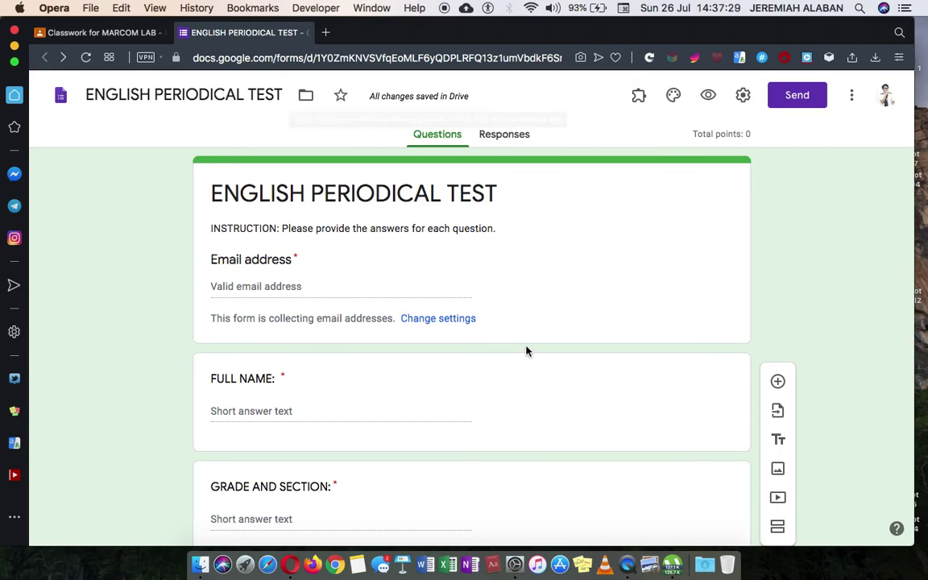
{"action": "scroll", "coordinate": [527, 347], "scroll_direction": "down", "scroll_amount": 2}
{"action": "scroll", "coordinate": [526, 347], "scroll_direction": "up", "scroll_amount": 2}
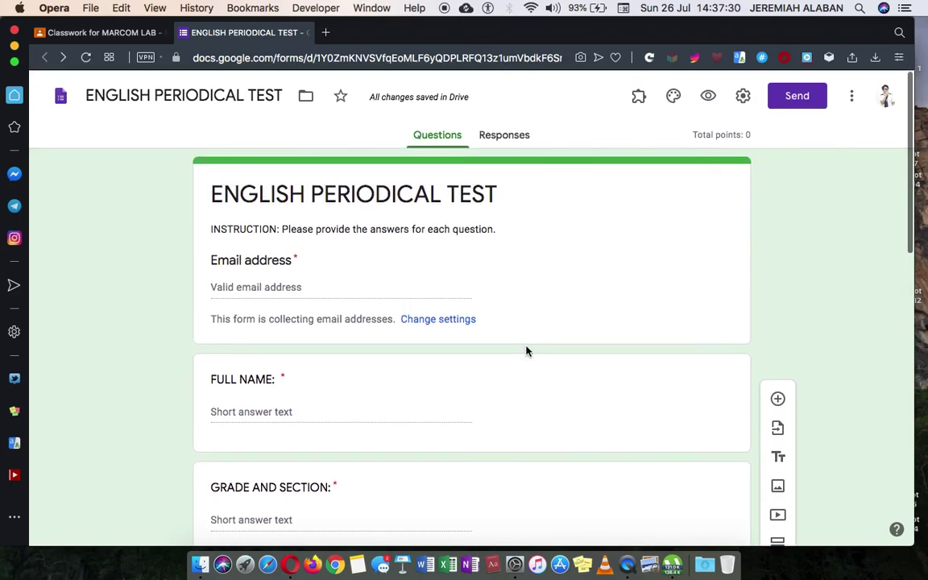
Reopen the attached Blank Quiz form from the Classroom assignment to check its saved content, and return to the assignment.
{"action": "left_click", "coordinate": [184, 33]}
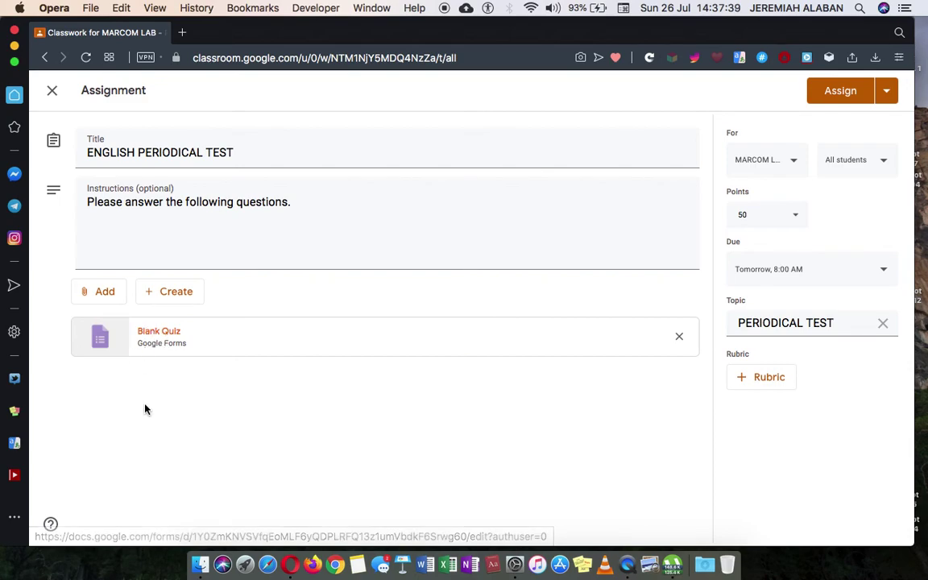
{"action": "left_click", "coordinate": [156, 337]}
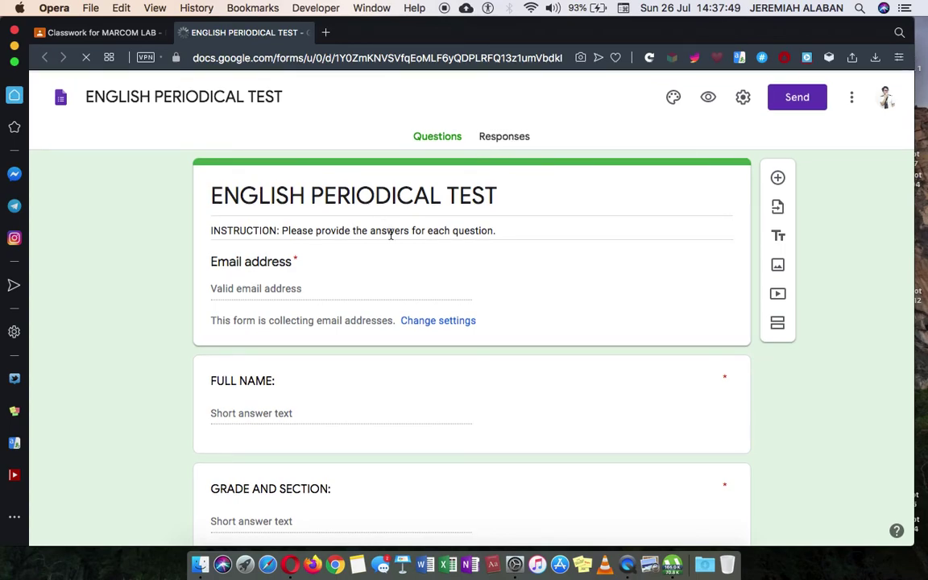
{"action": "scroll", "coordinate": [389, 232], "scroll_direction": "down", "scroll_amount": 5}
{"action": "scroll", "coordinate": [391, 233], "scroll_direction": "down", "scroll_amount": 12}
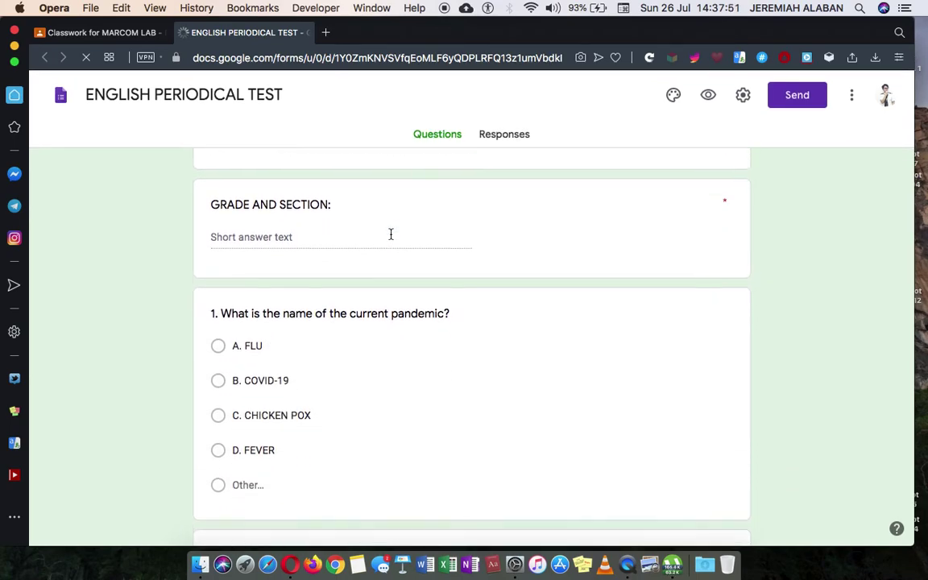
{"action": "scroll", "coordinate": [391, 234], "scroll_direction": "down", "scroll_amount": 2}
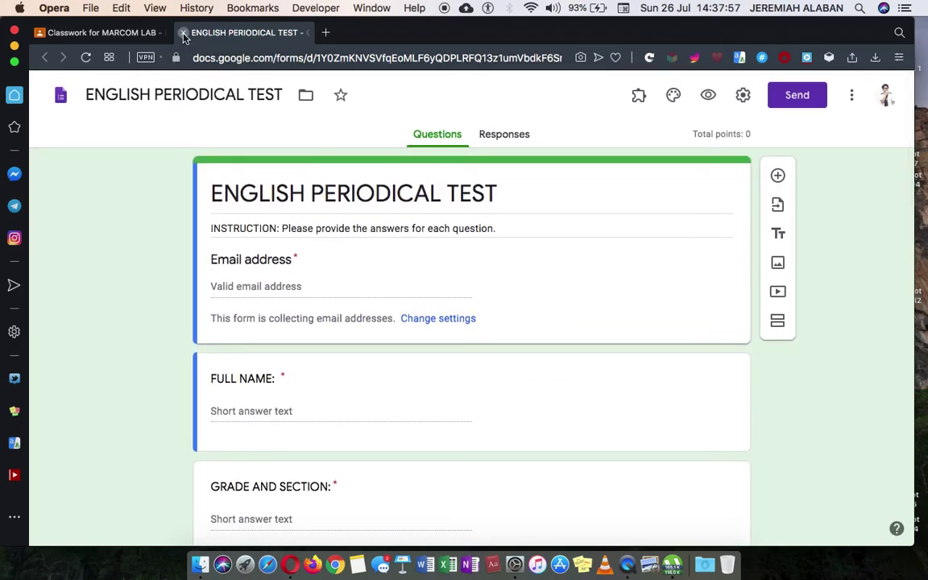
{"action": "key", "text": "super+Left"}
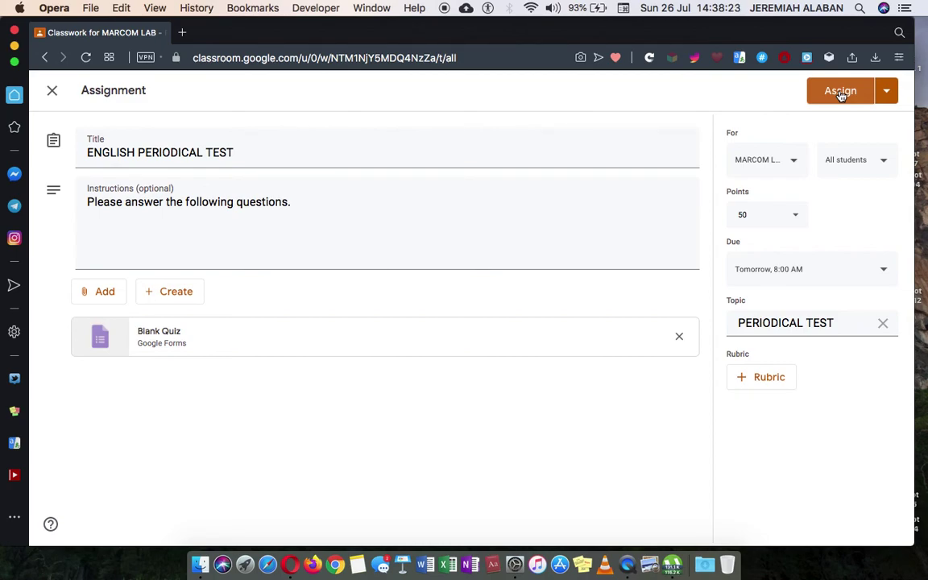
{"action": "left_click", "coordinate": [888, 95]}
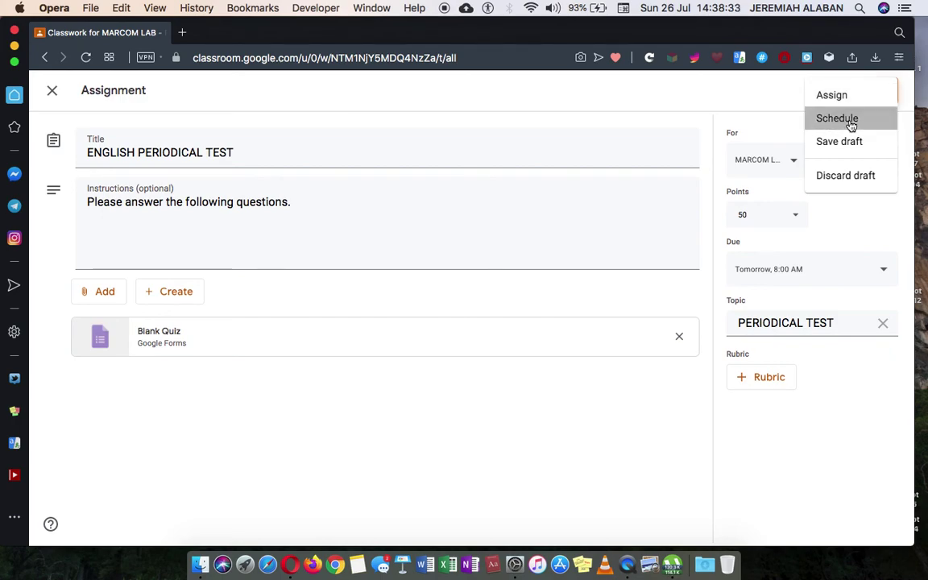
{"action": "left_click", "coordinate": [849, 120]}
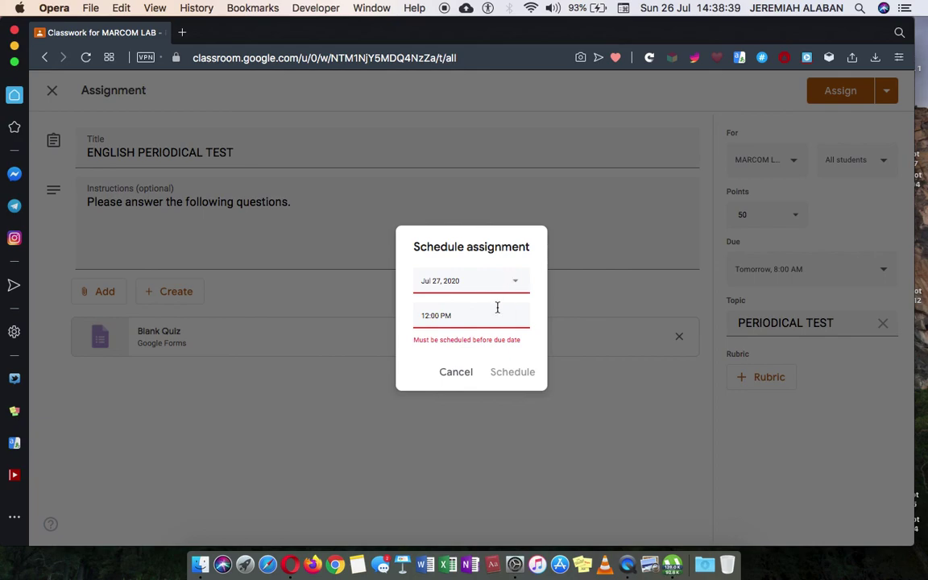
{"action": "left_click", "coordinate": [457, 372]}
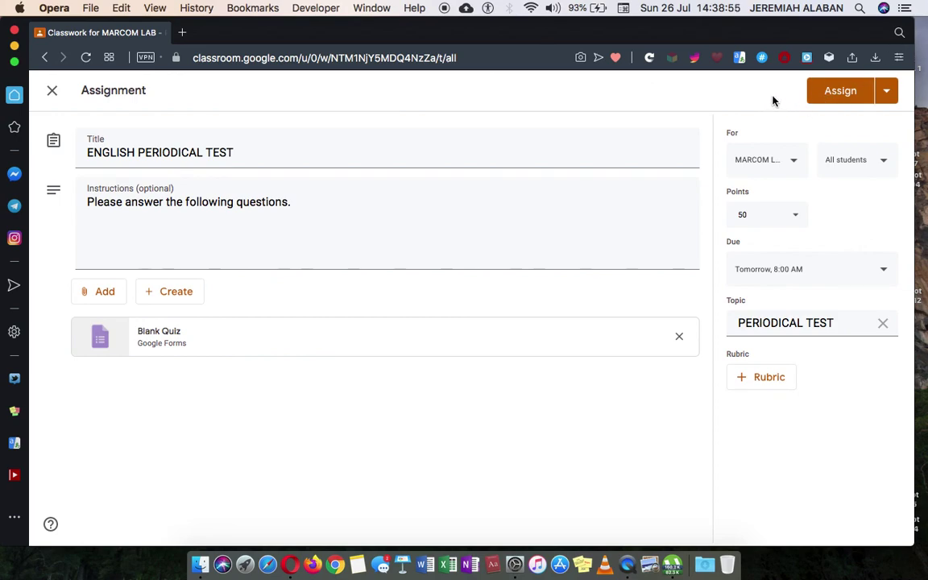
Assign the ENGLISH PERIODICAL TEST to the class immediately.
{"action": "left_click", "coordinate": [832, 95]}
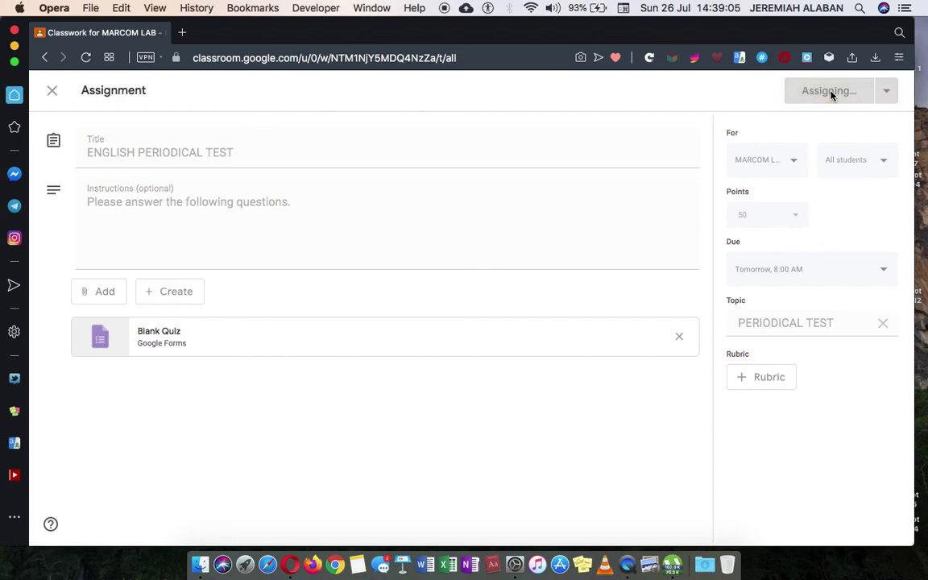